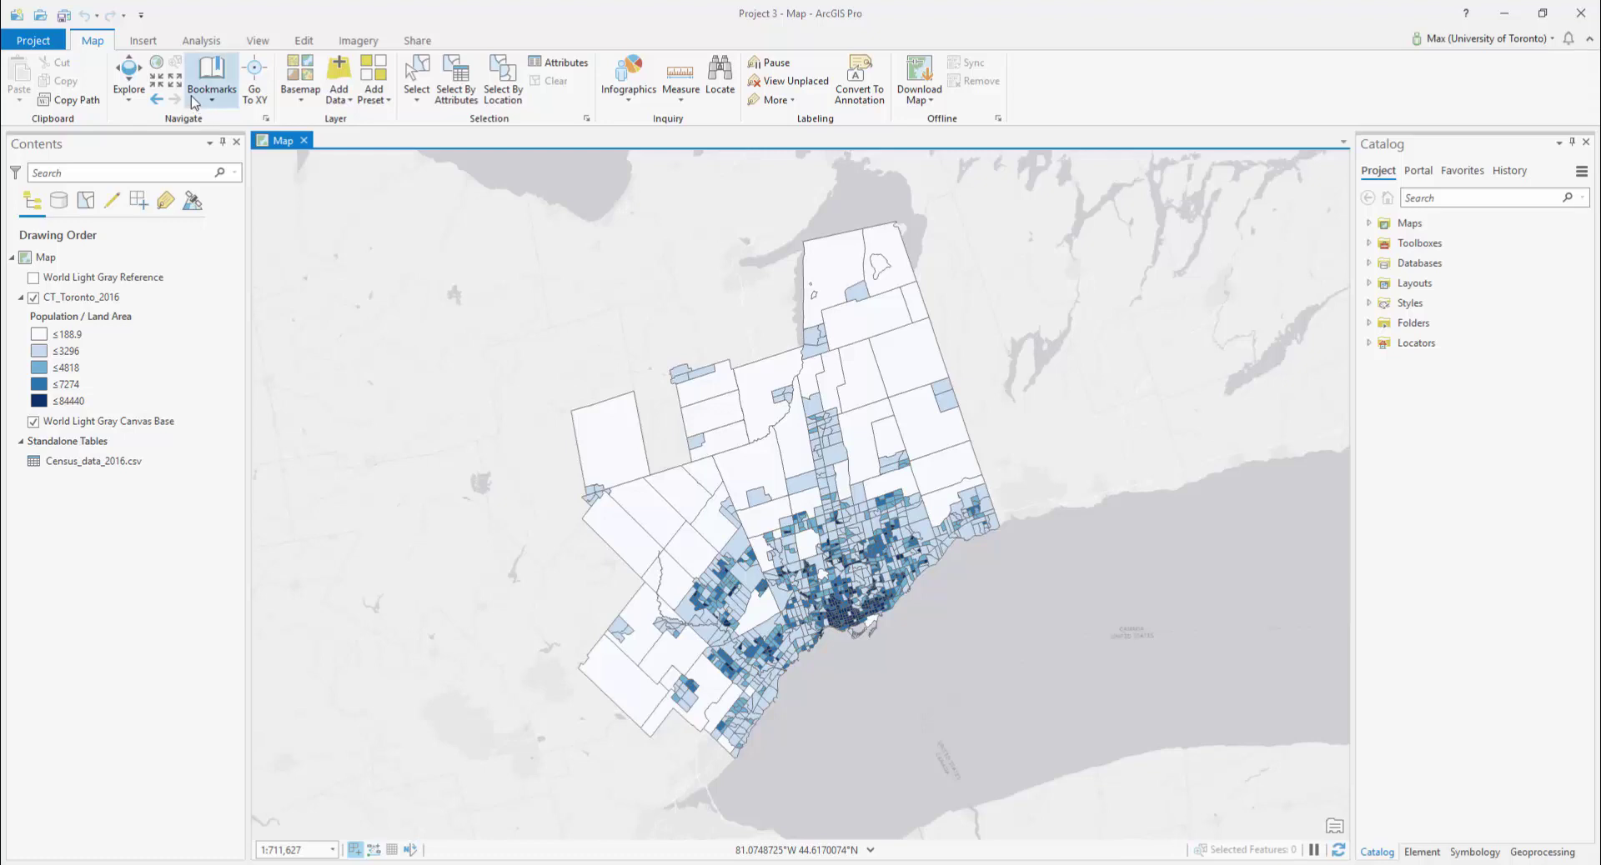
- Switch the ribbon to Insert to reach the new map and layout commands
{"action": "left_click", "coordinate": [152, 42]}
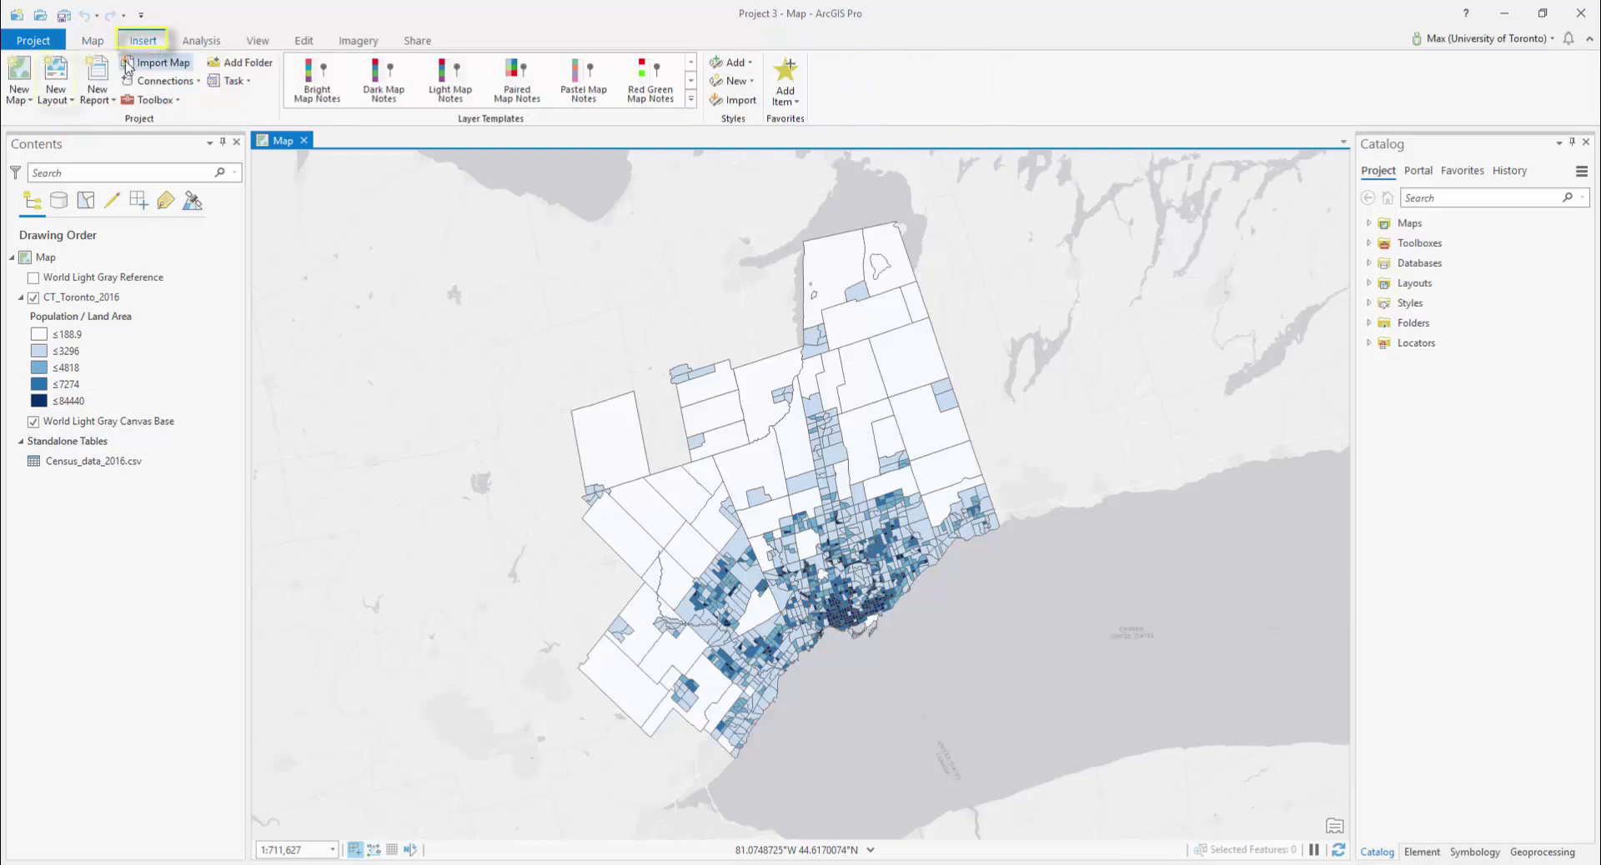
- Create a new blank ANSI Landscape Letter layout, Layout4, and compare it with the Toronto map
{"action": "left_click", "coordinate": [70, 75]}
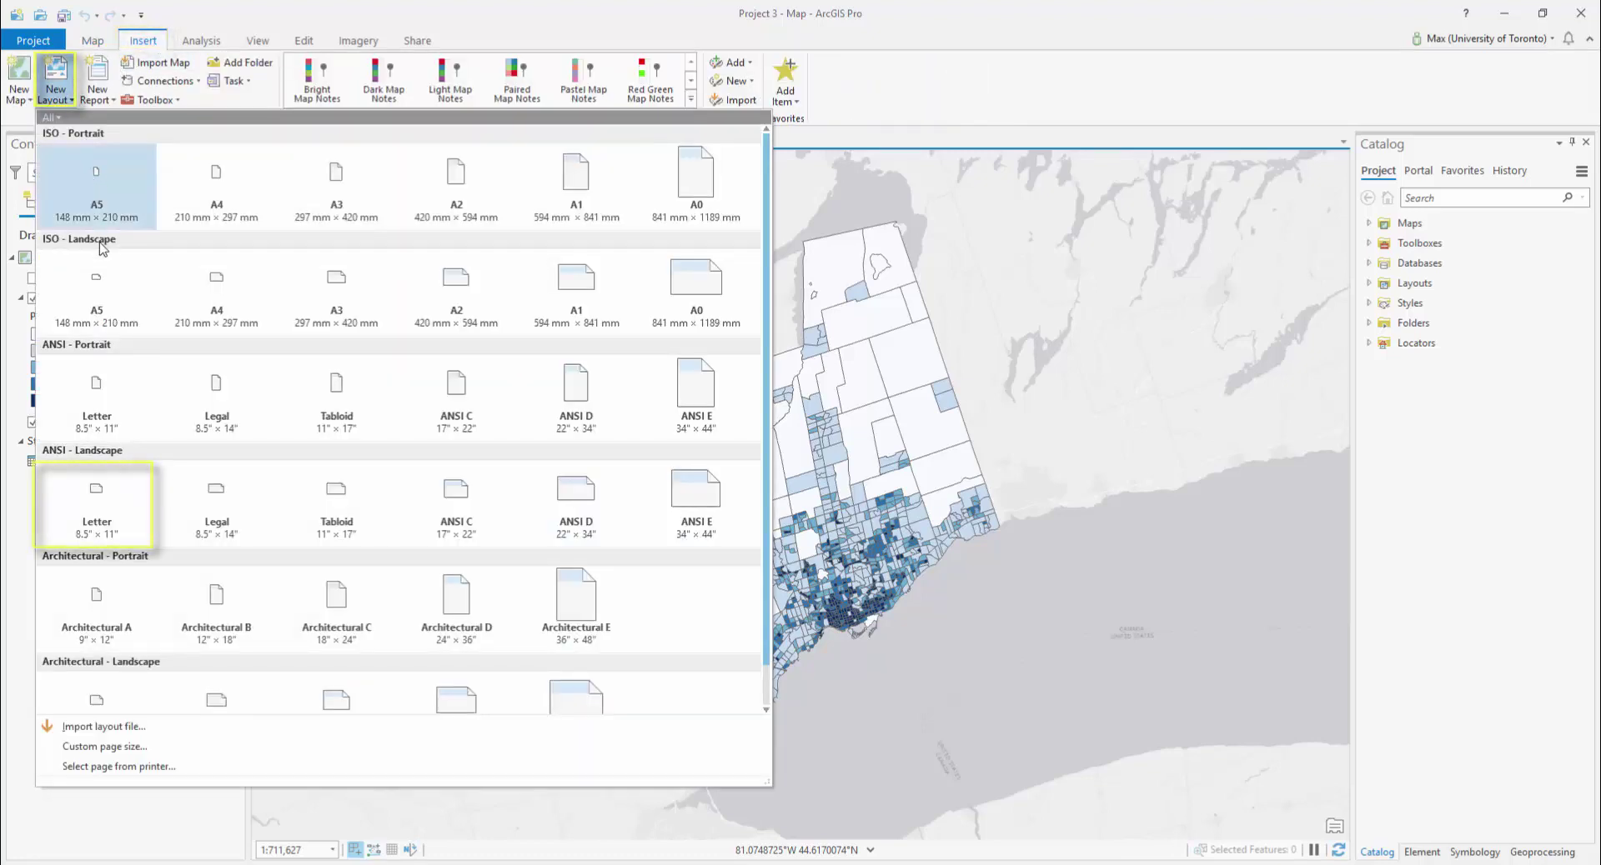
{"action": "left_click", "coordinate": [119, 488]}
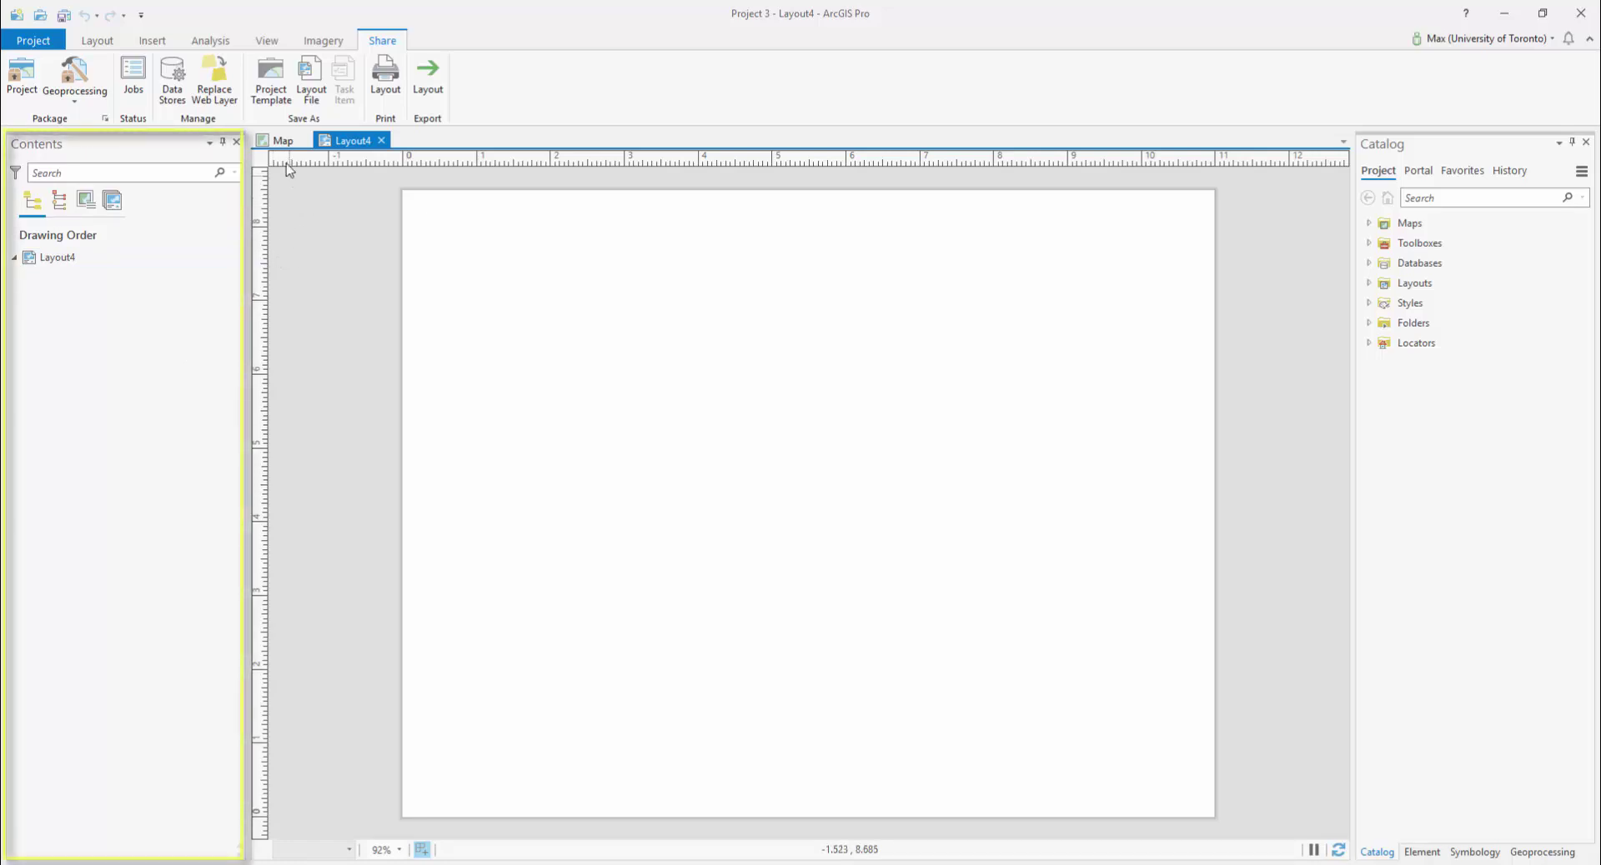
{"action": "left_click", "coordinate": [282, 142]}
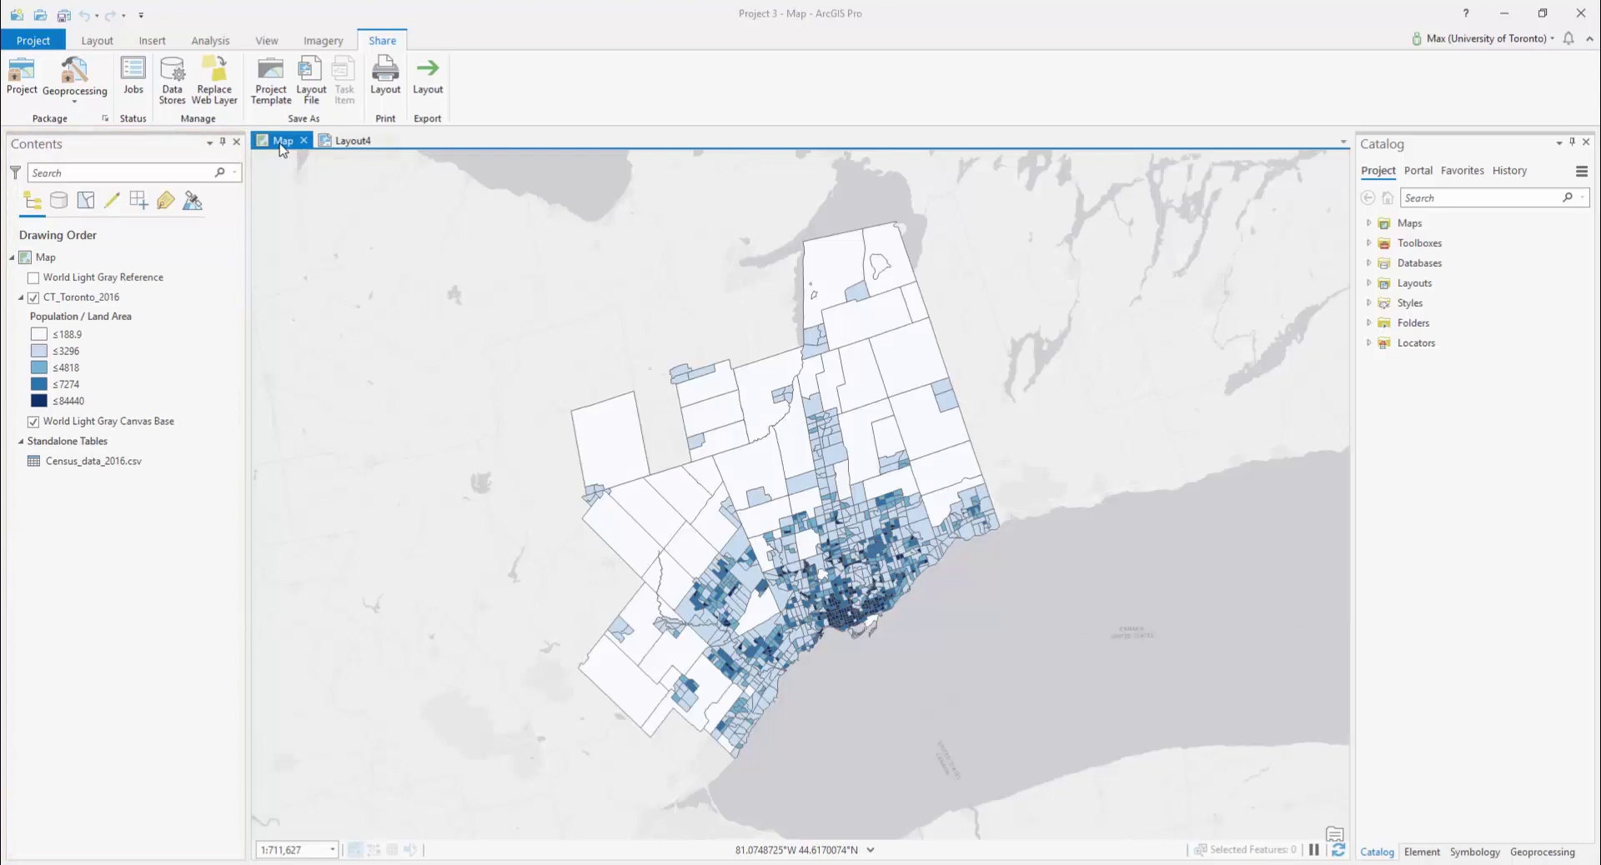
{"action": "left_click", "coordinate": [344, 142]}
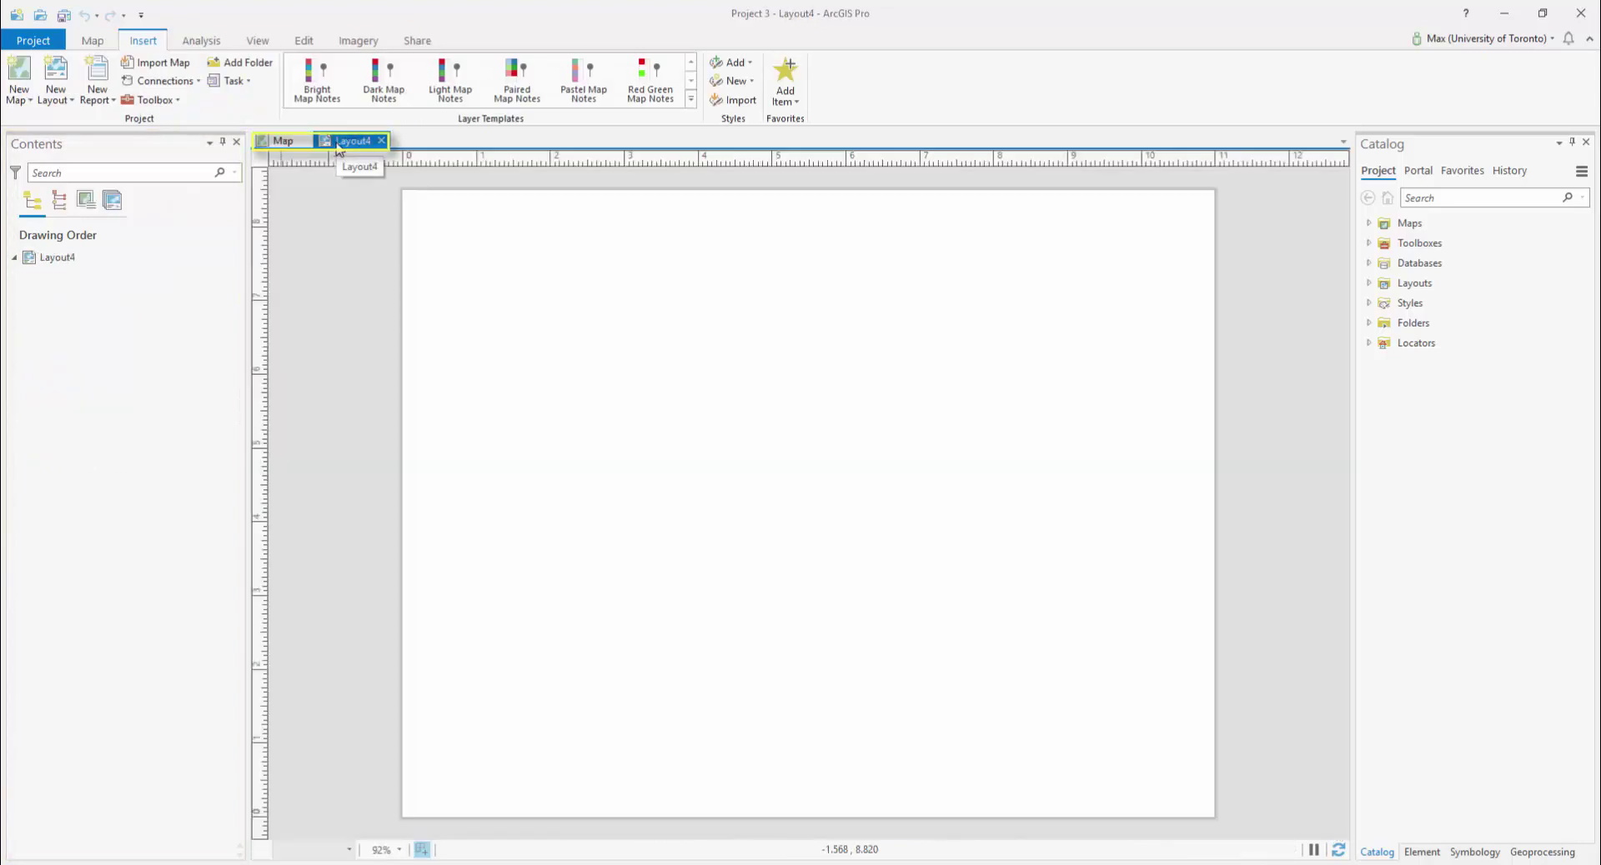
{"action": "left_click", "coordinate": [282, 142]}
{"action": "left_click", "coordinate": [344, 142]}
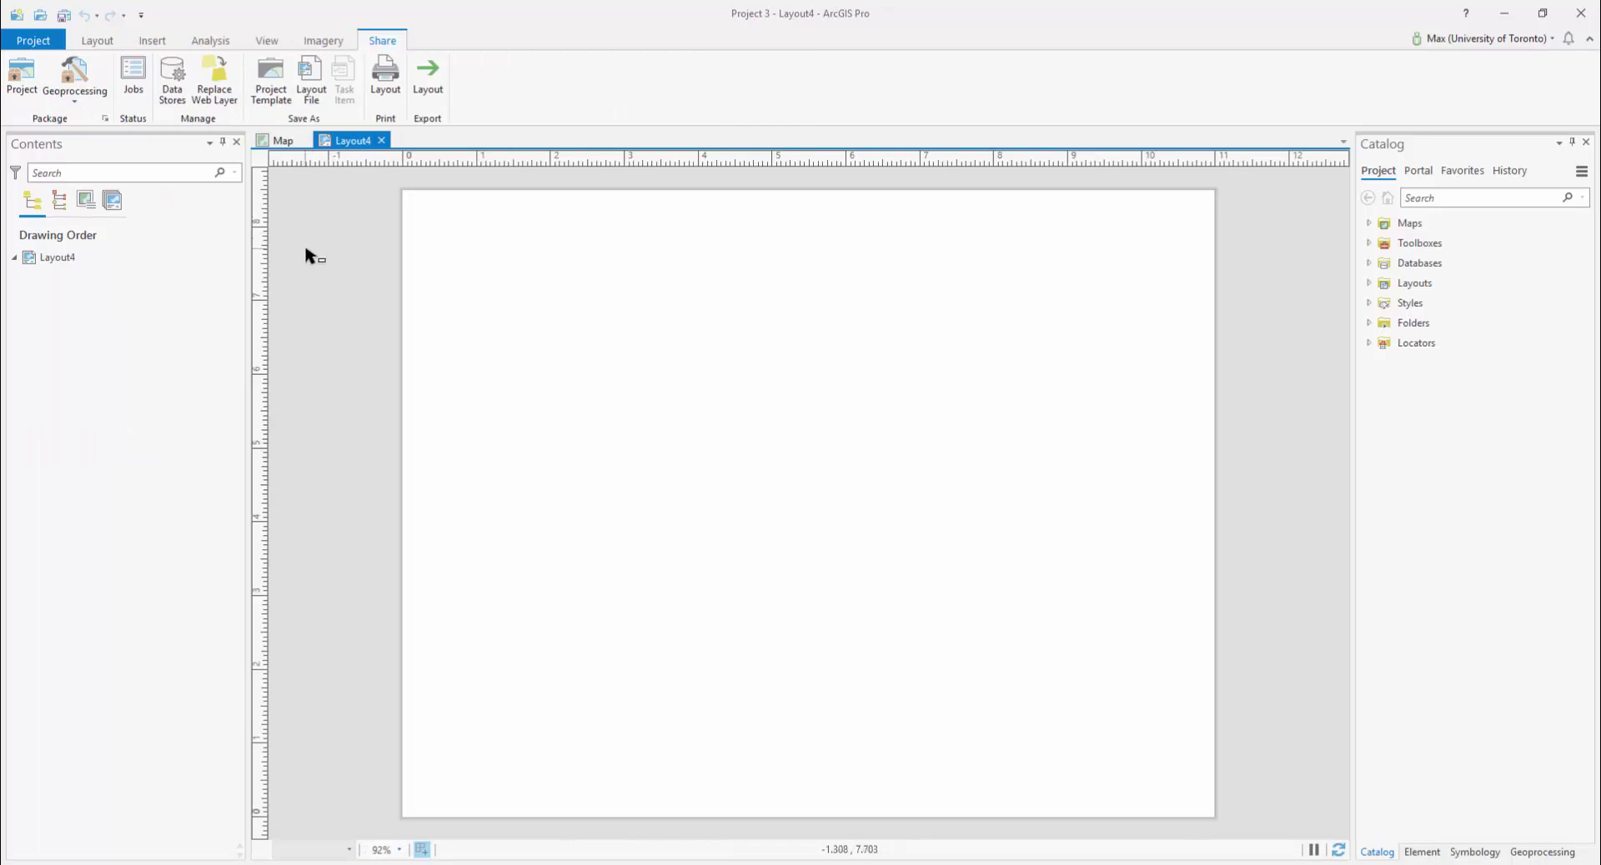
- Insert a map frame of the Toronto map at 1:711,627 spanning nearly the whole page
{"action": "left_click", "coordinate": [142, 42]}
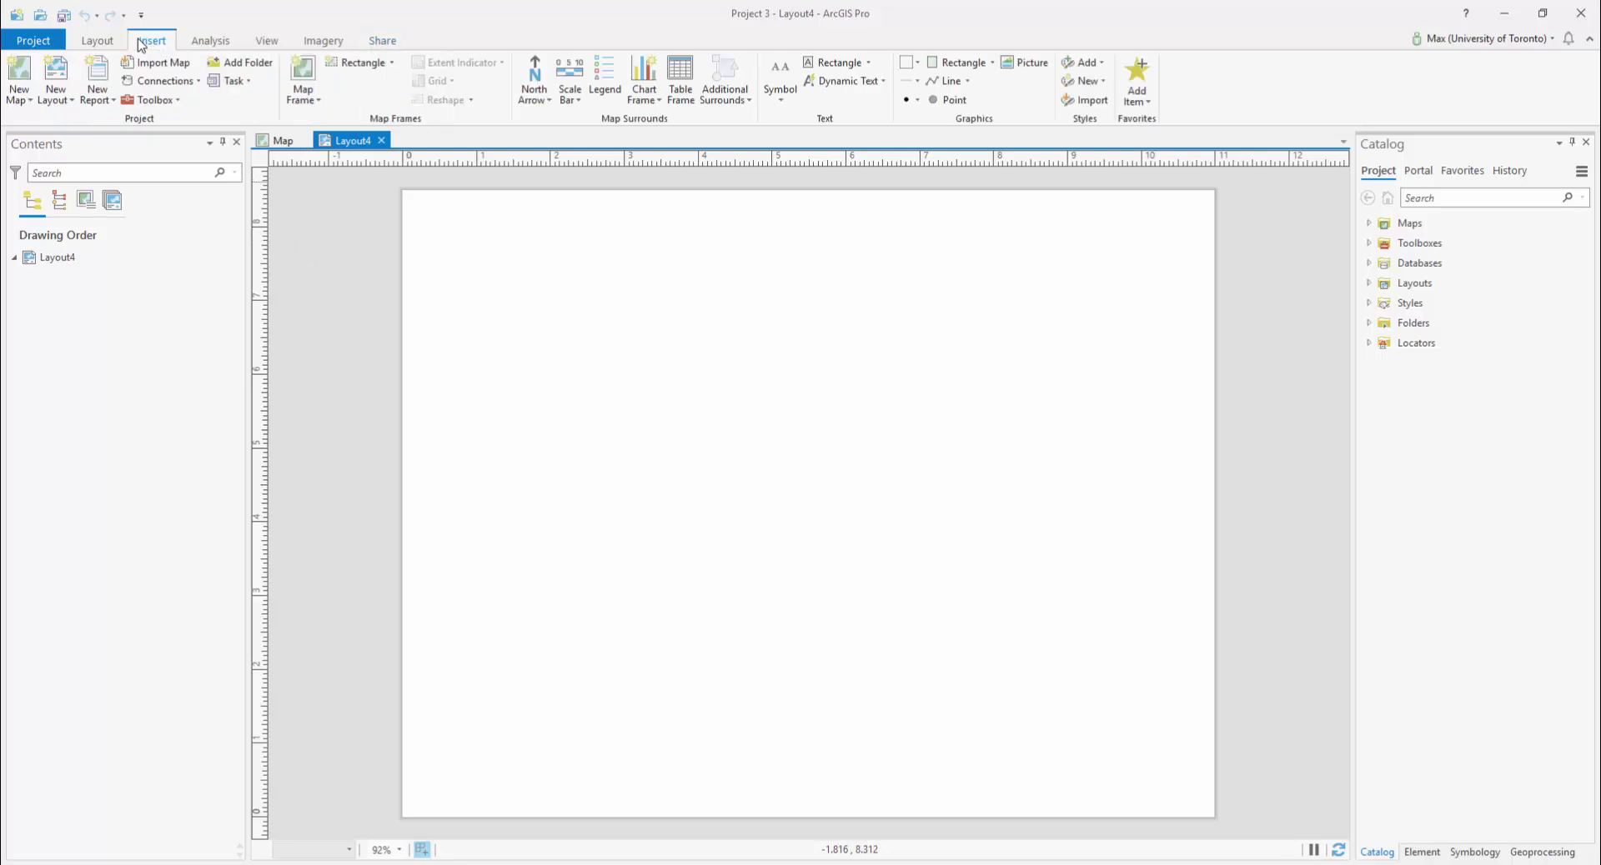
{"action": "left_click", "coordinate": [289, 79]}
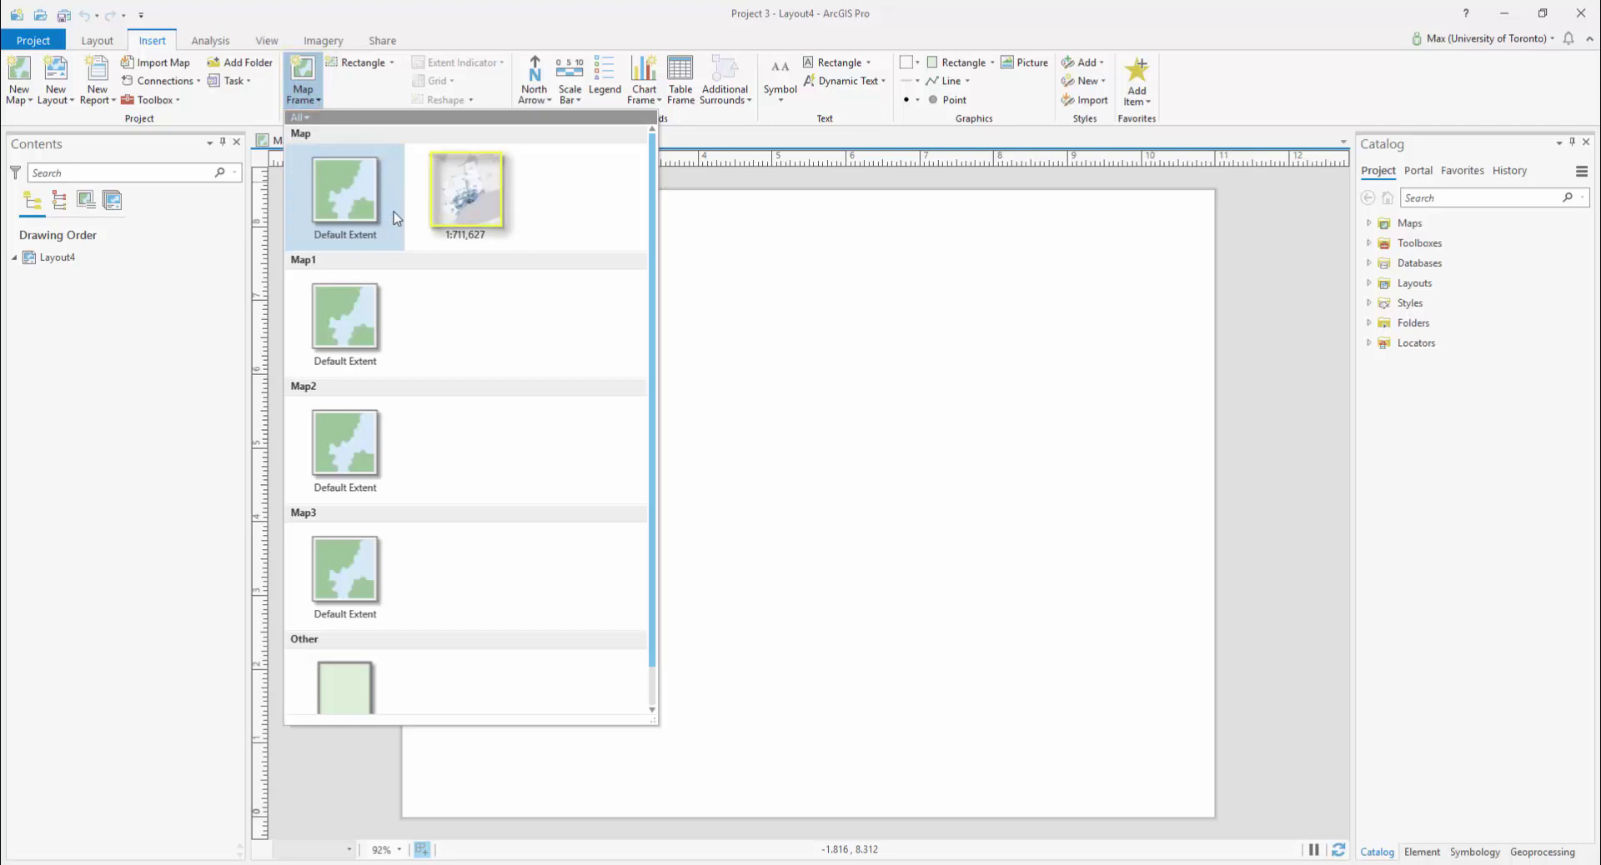
{"action": "left_click", "coordinate": [450, 215]}
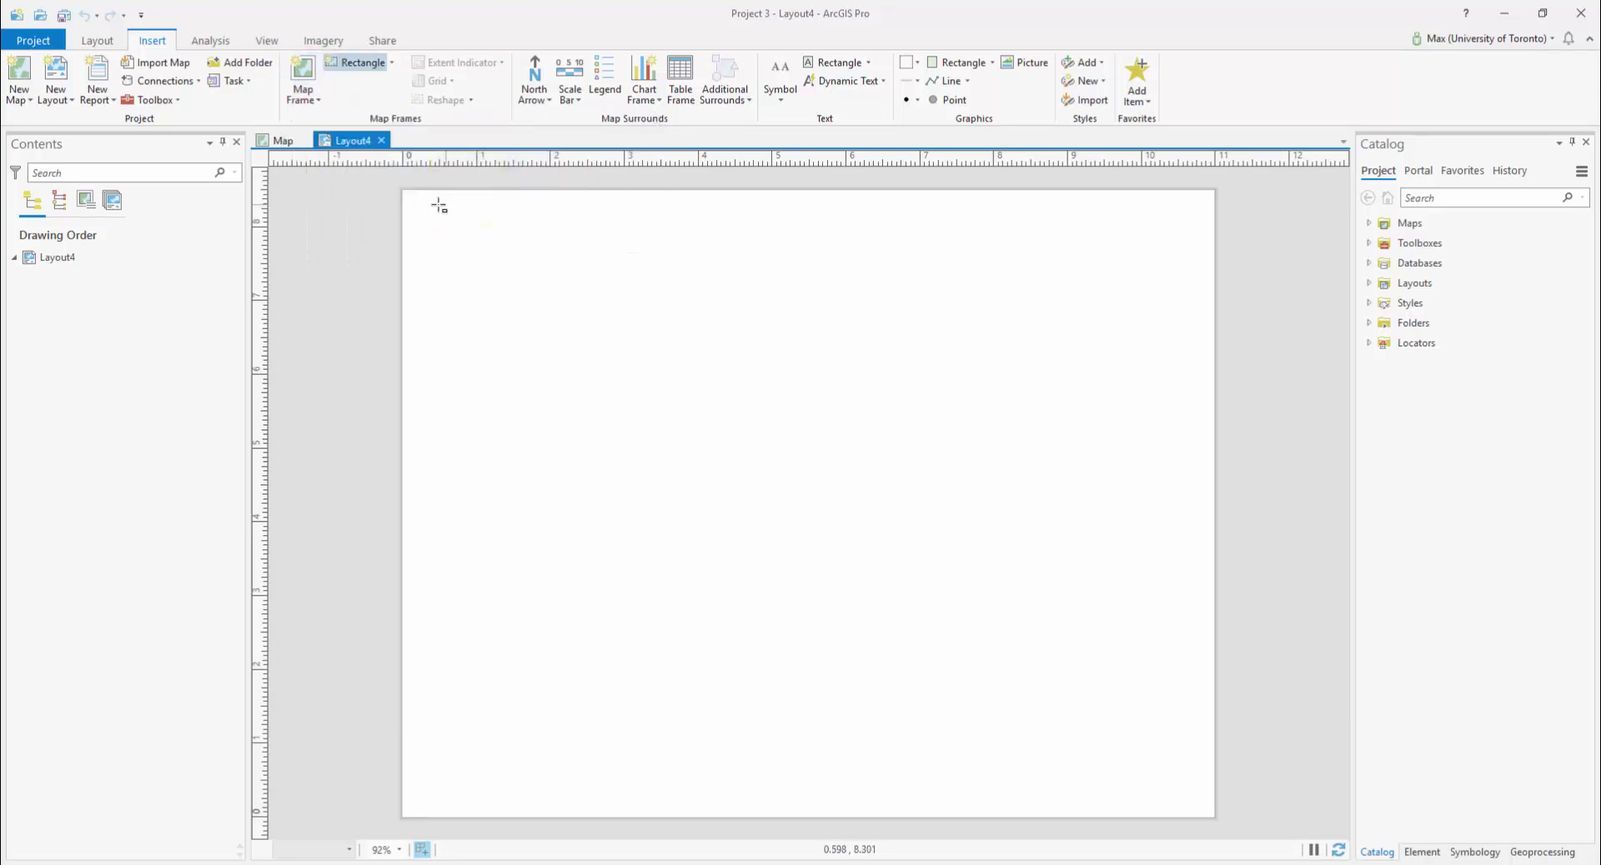
{"action": "left_click_drag", "start_coordinate": [500, 299], "coordinate": [1209, 781]}
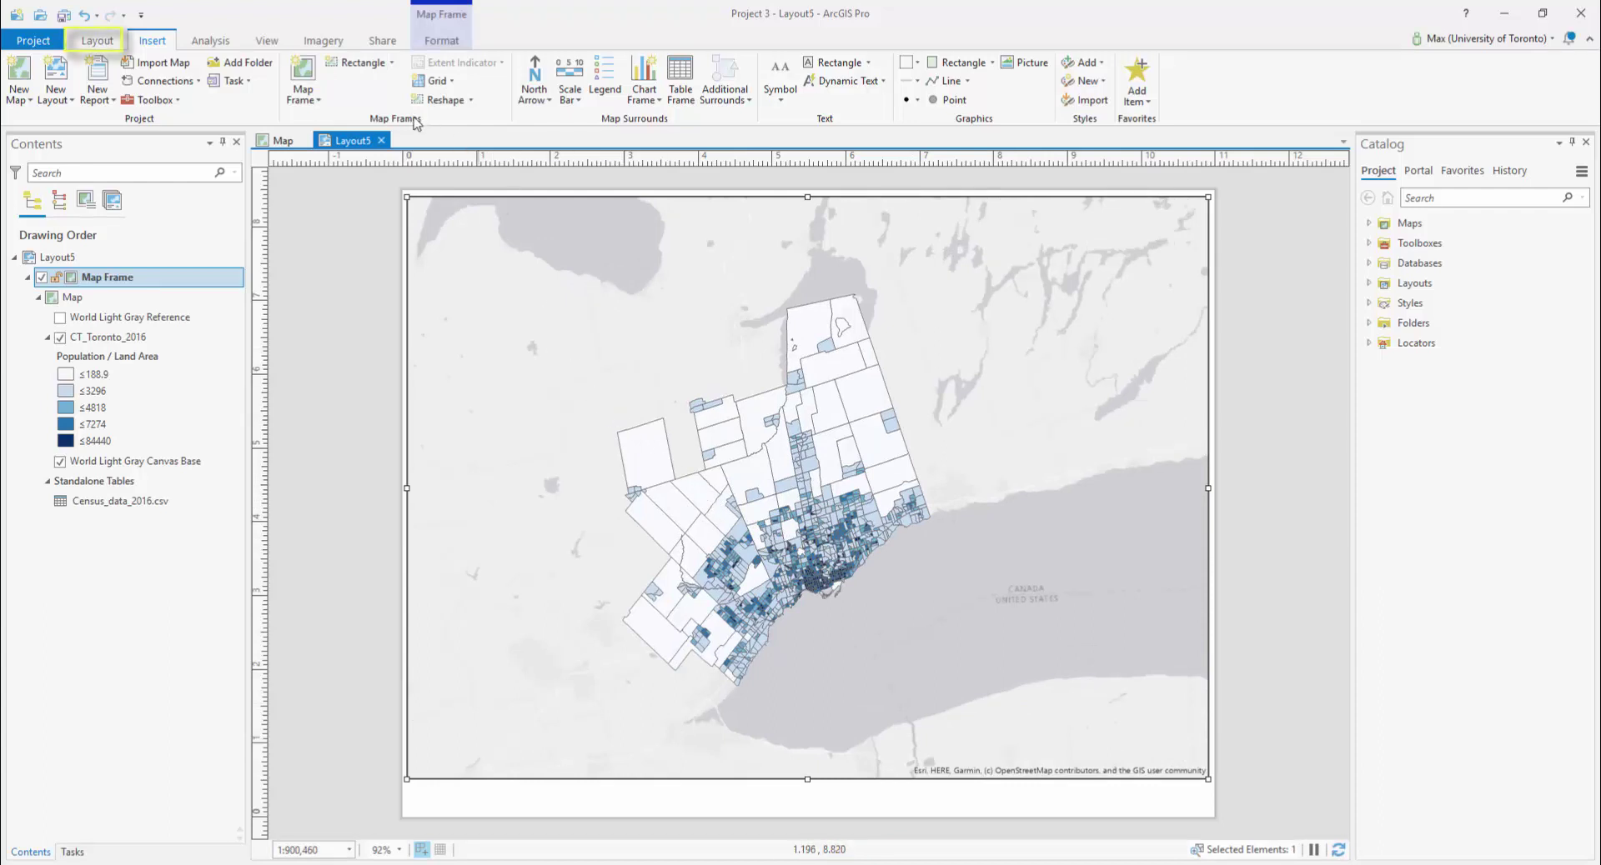
- Activate the map frame, then zoom and pan Toronto to about 1:620,294 before closing activation
{"action": "left_click", "coordinate": [96, 40]}
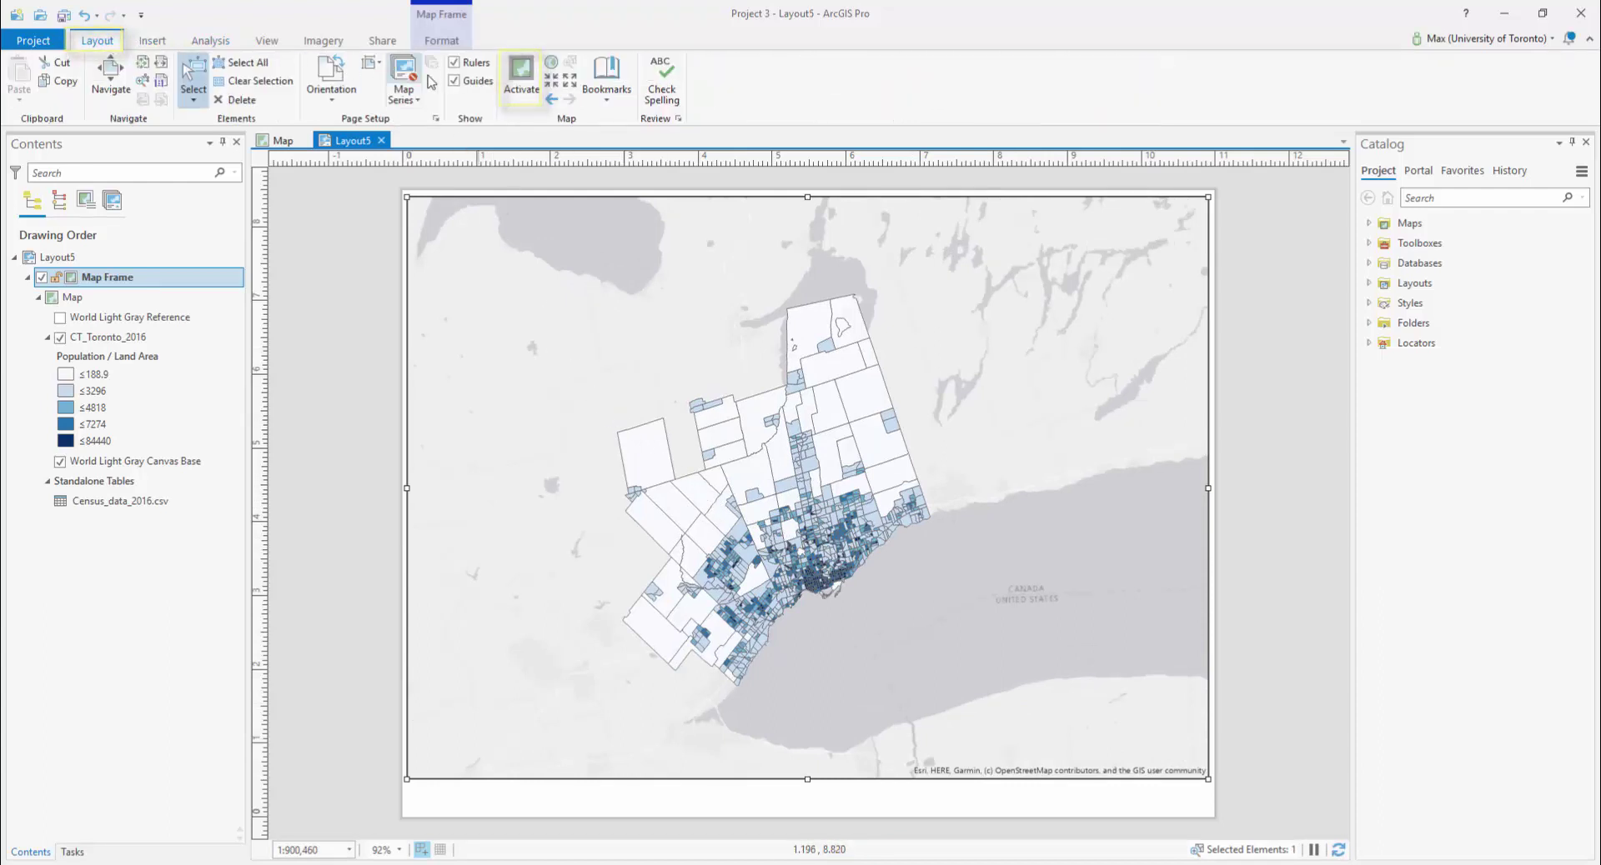
{"action": "left_click", "coordinate": [513, 90]}
{"action": "scroll", "coordinate": [754, 459], "scroll_direction": "up", "scroll_amount": 2}
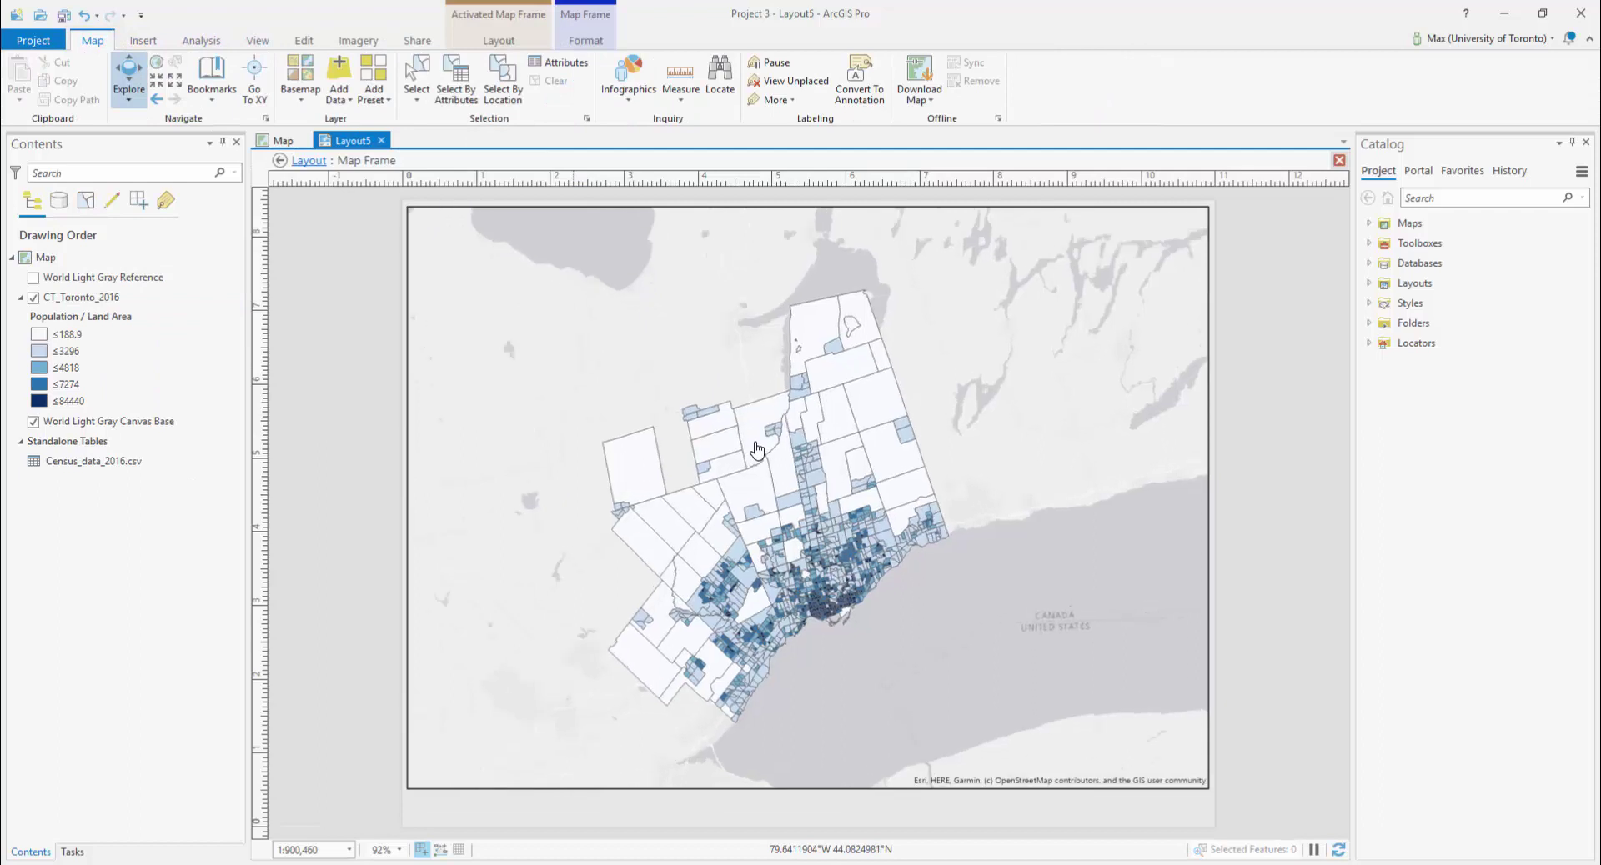
{"action": "scroll", "coordinate": [754, 458], "scroll_direction": "down", "scroll_amount": 2}
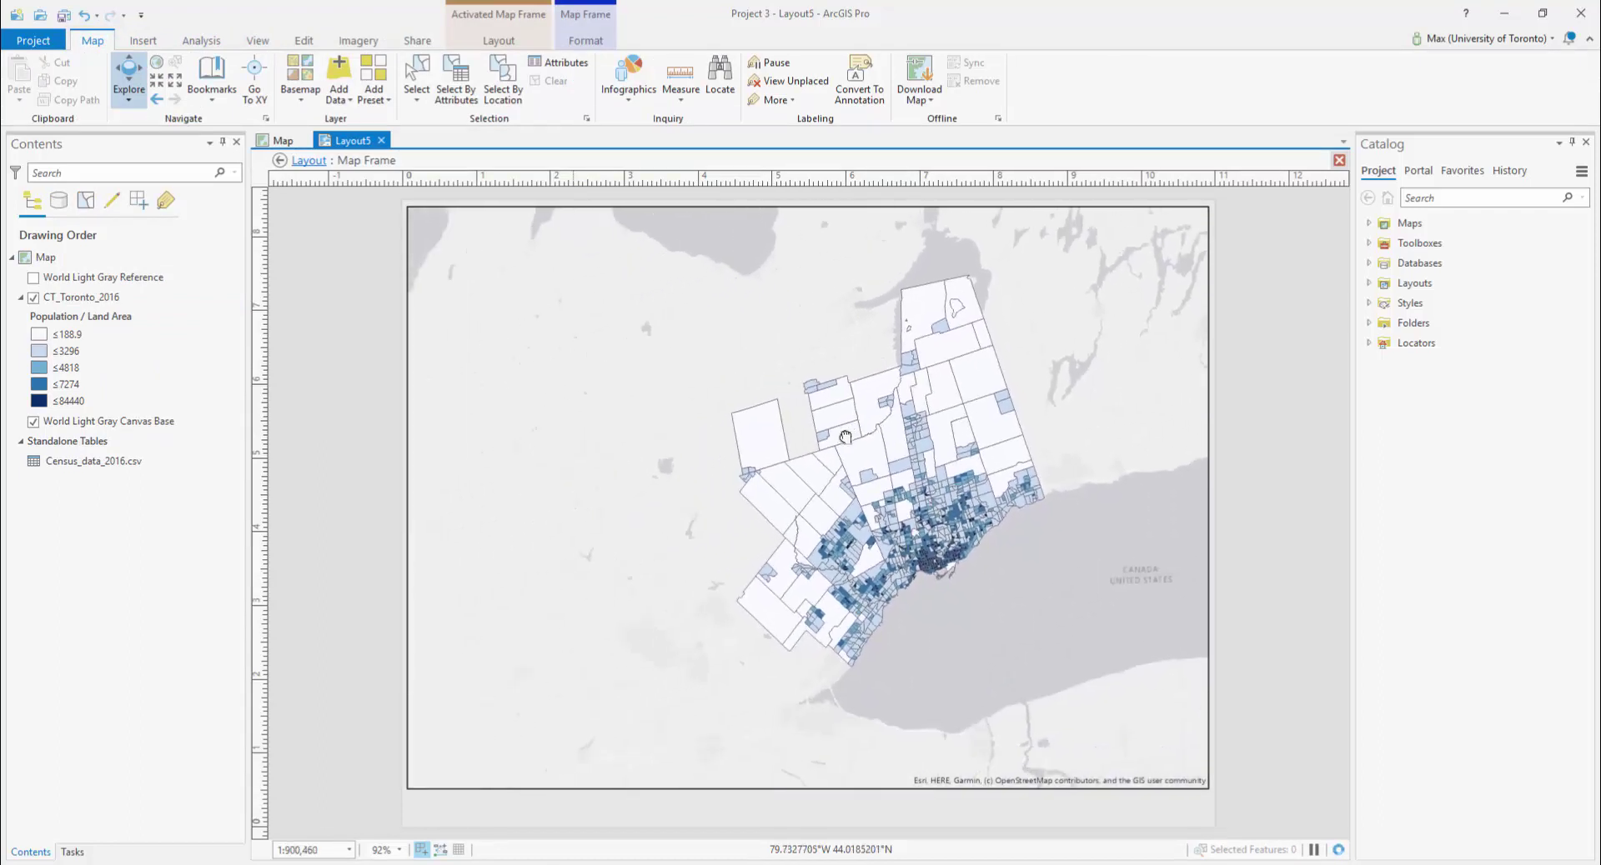
{"action": "scroll", "coordinate": [848, 444], "scroll_direction": "up", "scroll_amount": 2}
{"action": "left_click_drag", "start_coordinate": [848, 444], "coordinate": [883, 444]}
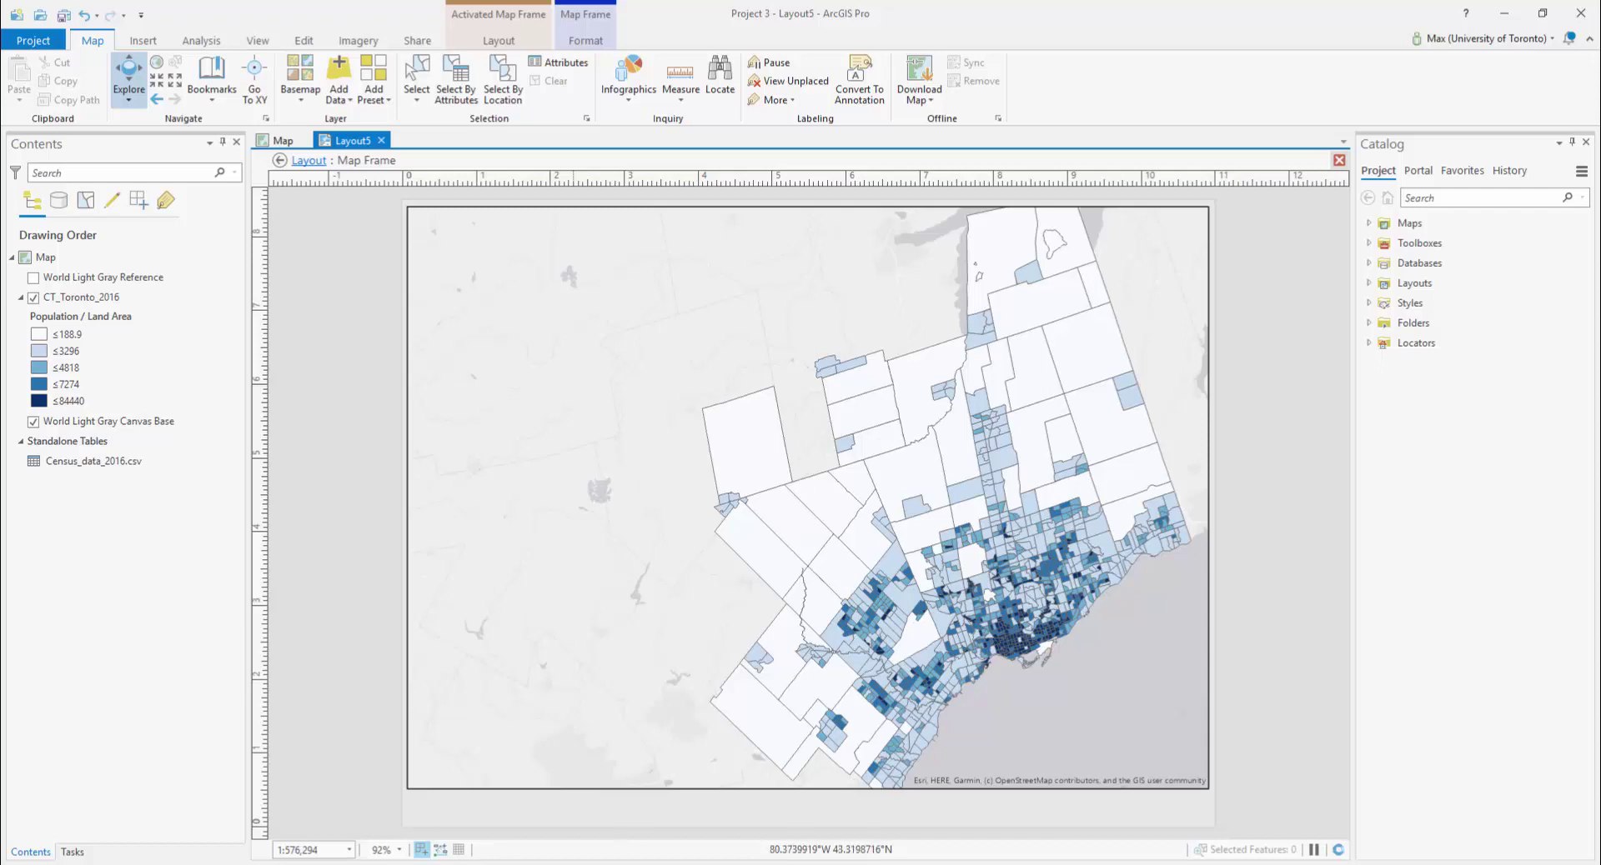
{"action": "scroll", "coordinate": [857, 559], "scroll_direction": "down", "scroll_amount": 1}
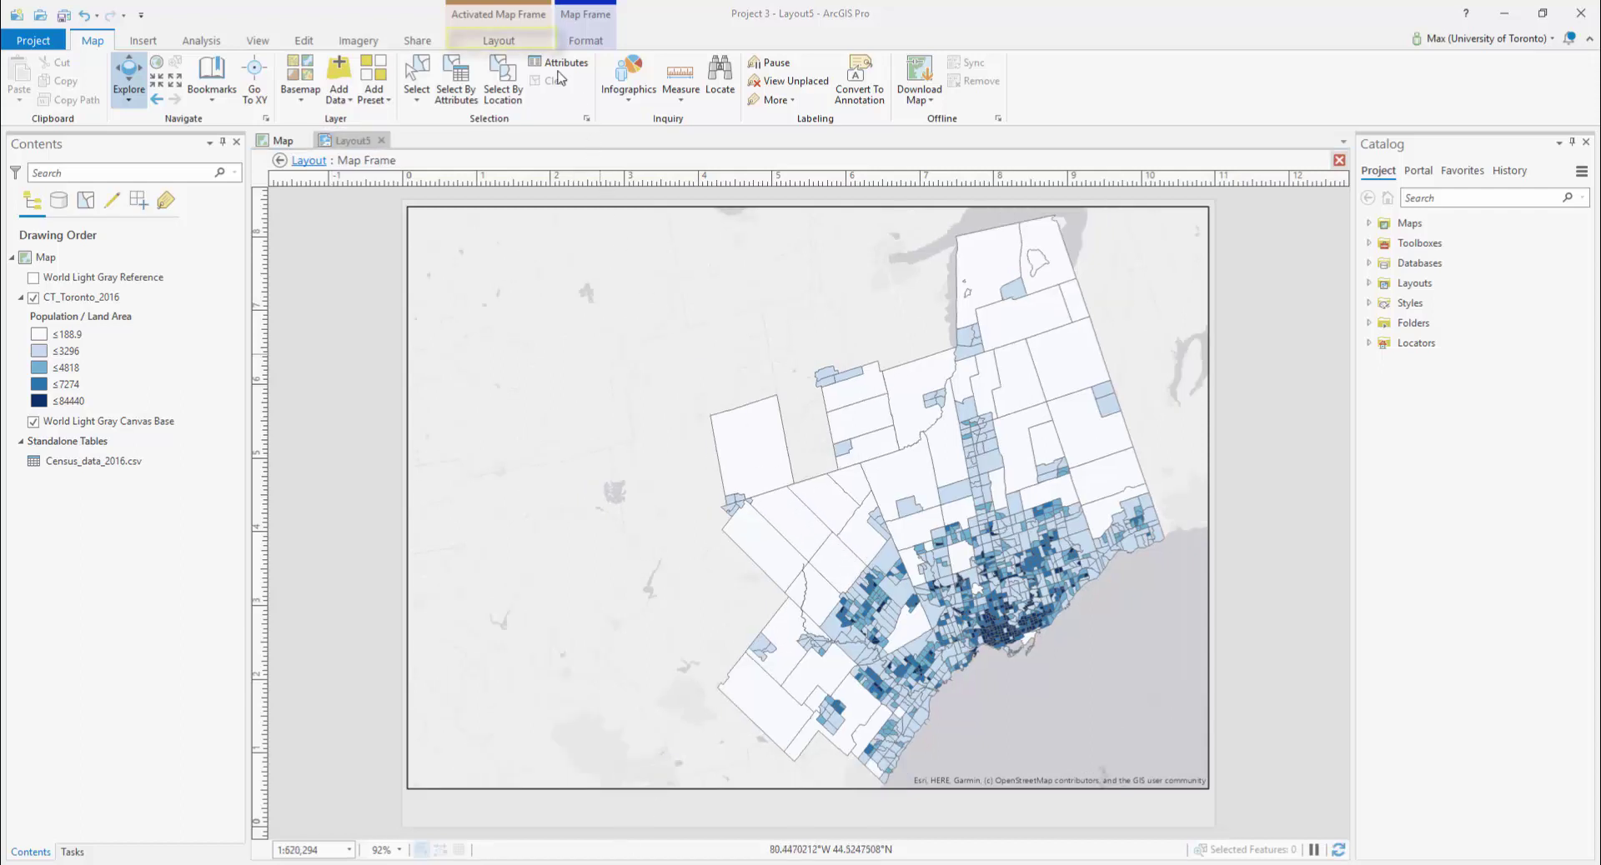
{"action": "left_click", "coordinate": [498, 42]}
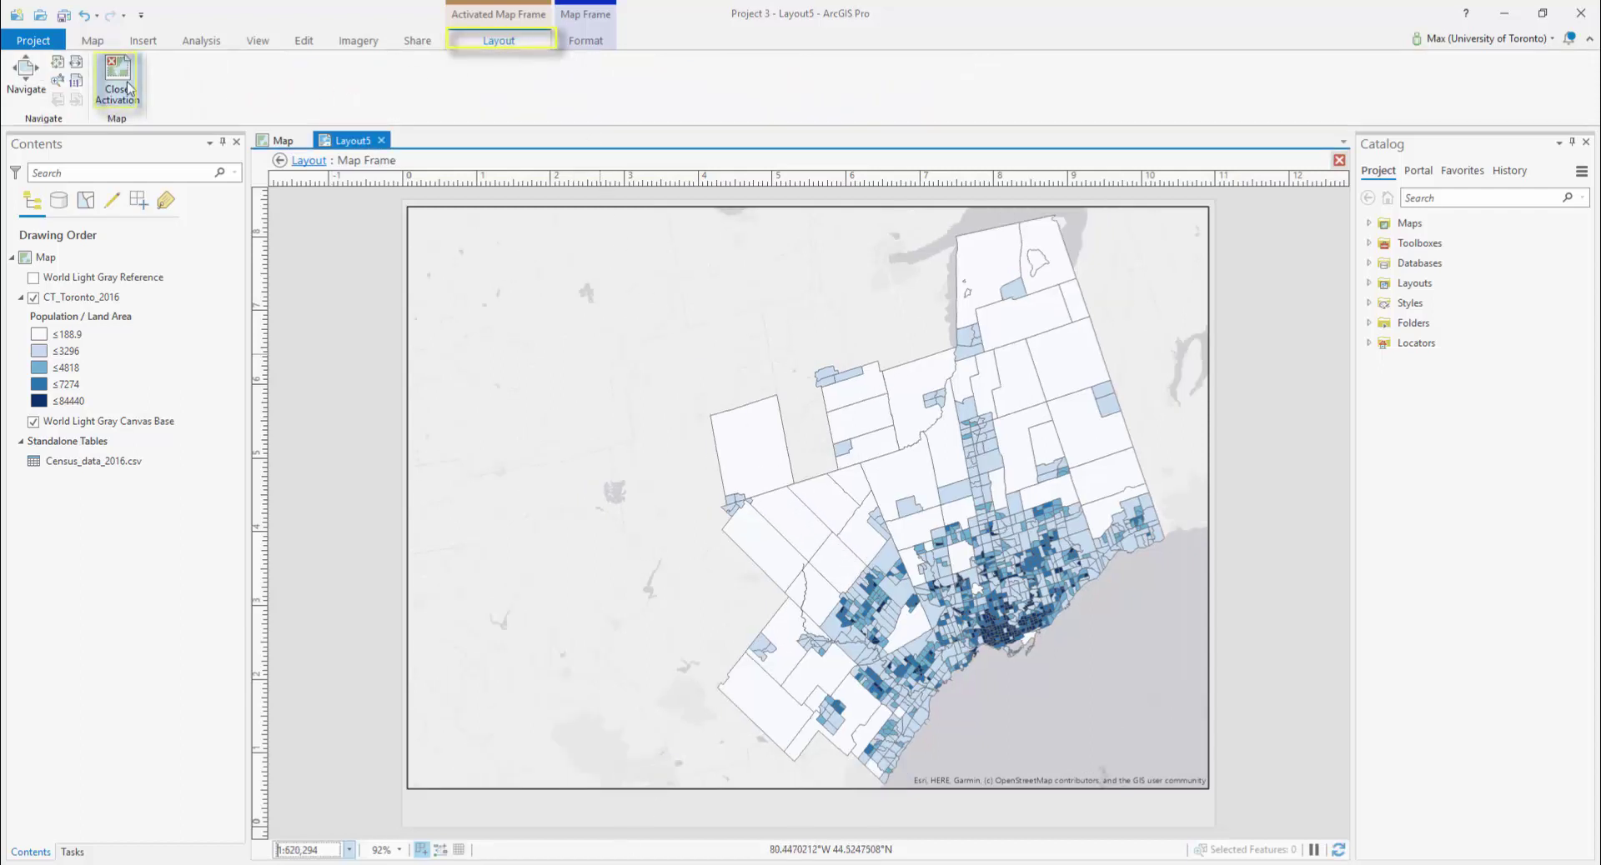
{"action": "left_click", "coordinate": [124, 83]}
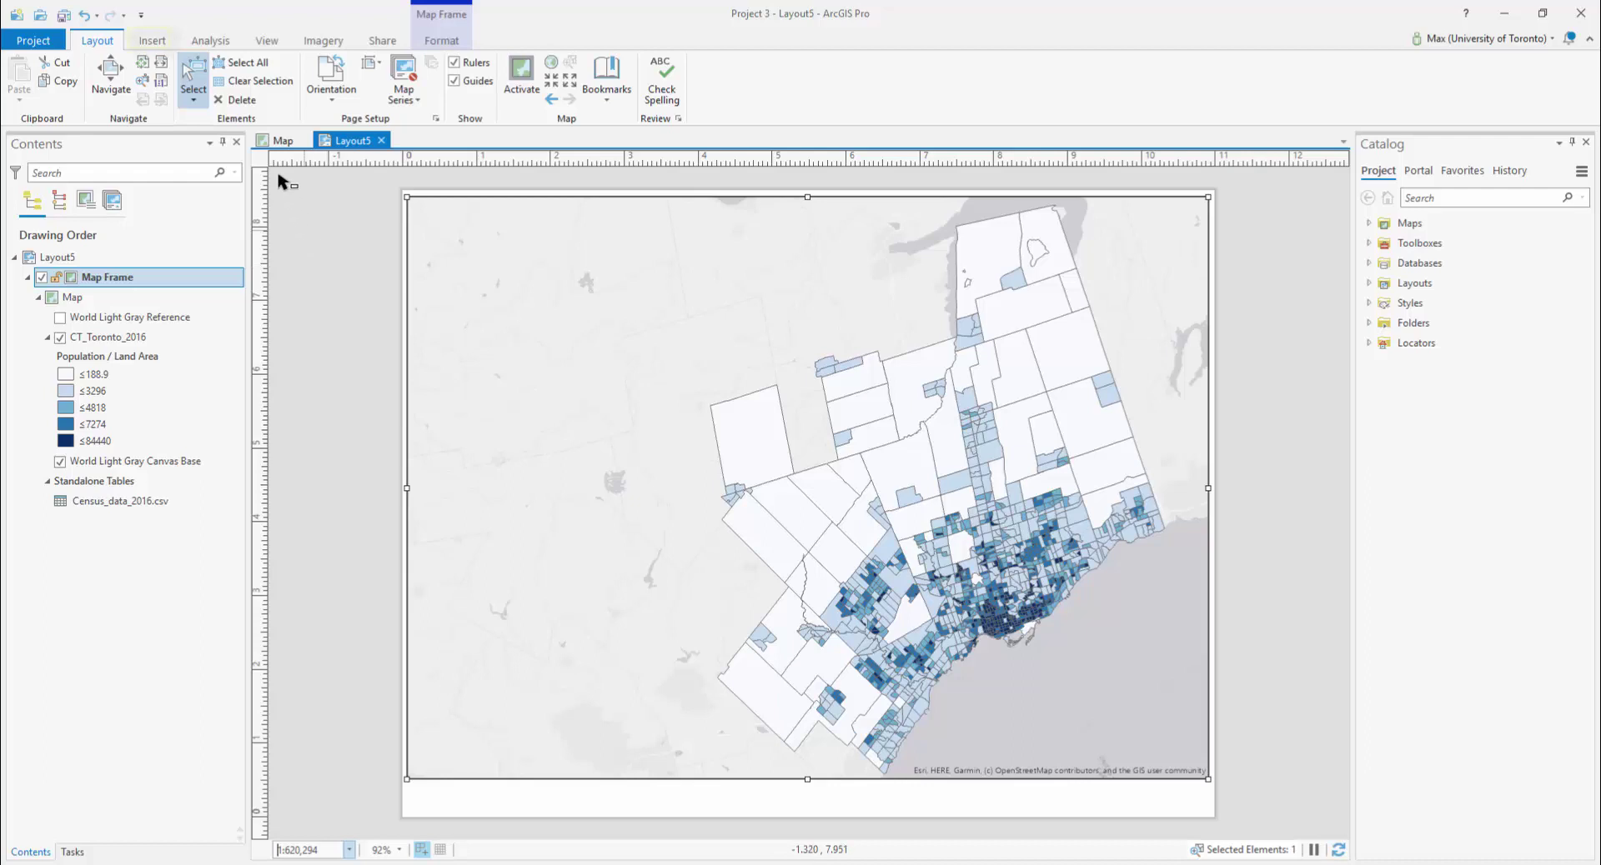
- Place the first-style north arrow at the map's lower right and review its True North settings
{"action": "left_click", "coordinate": [150, 47]}
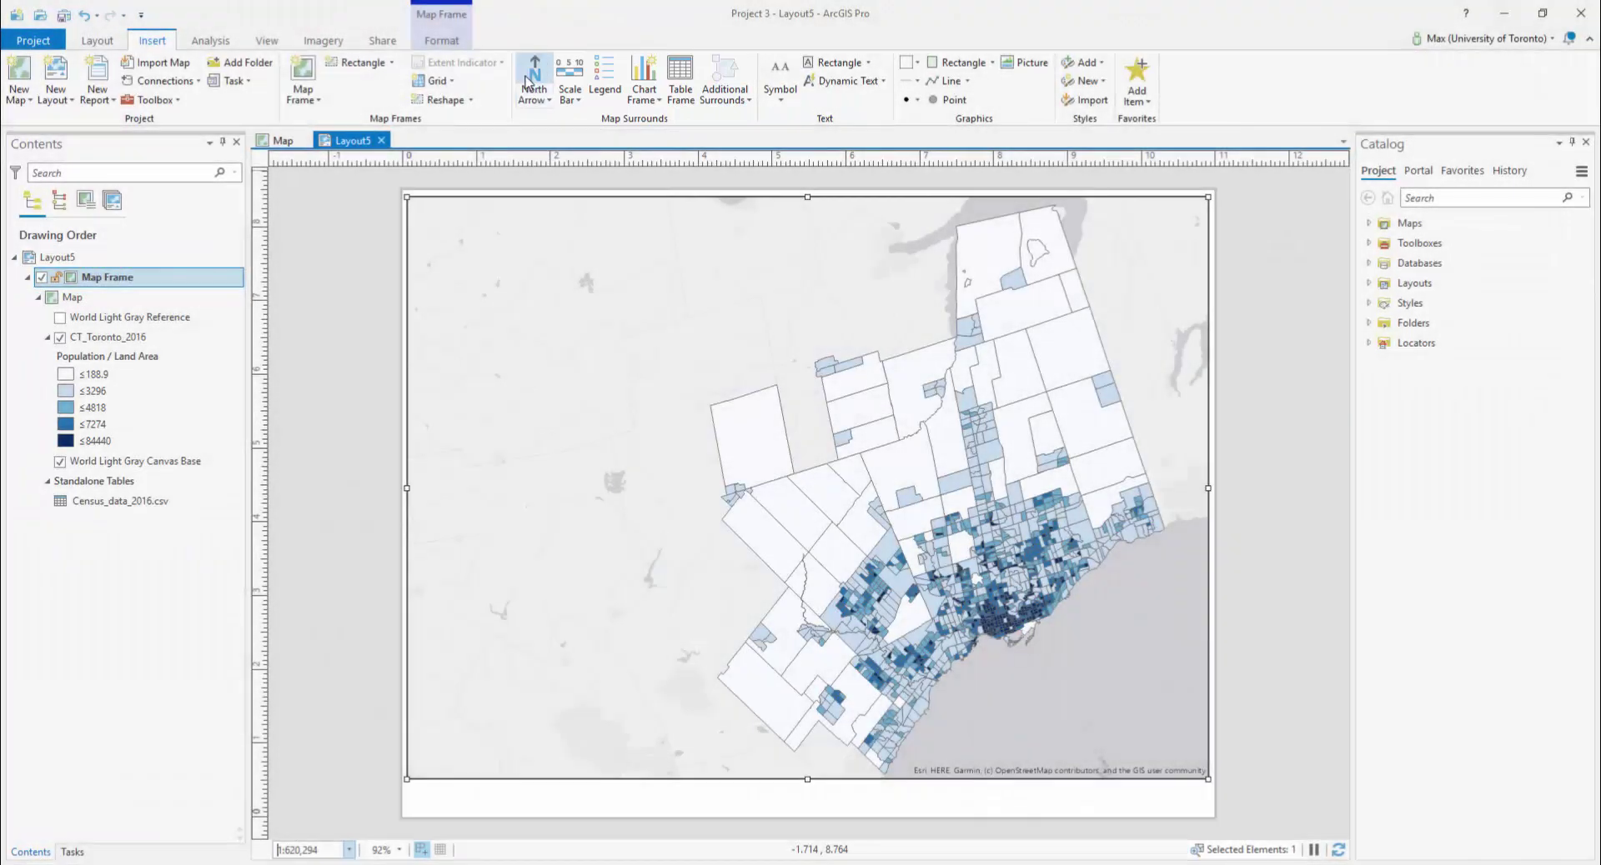
{"action": "left_click", "coordinate": [534, 100]}
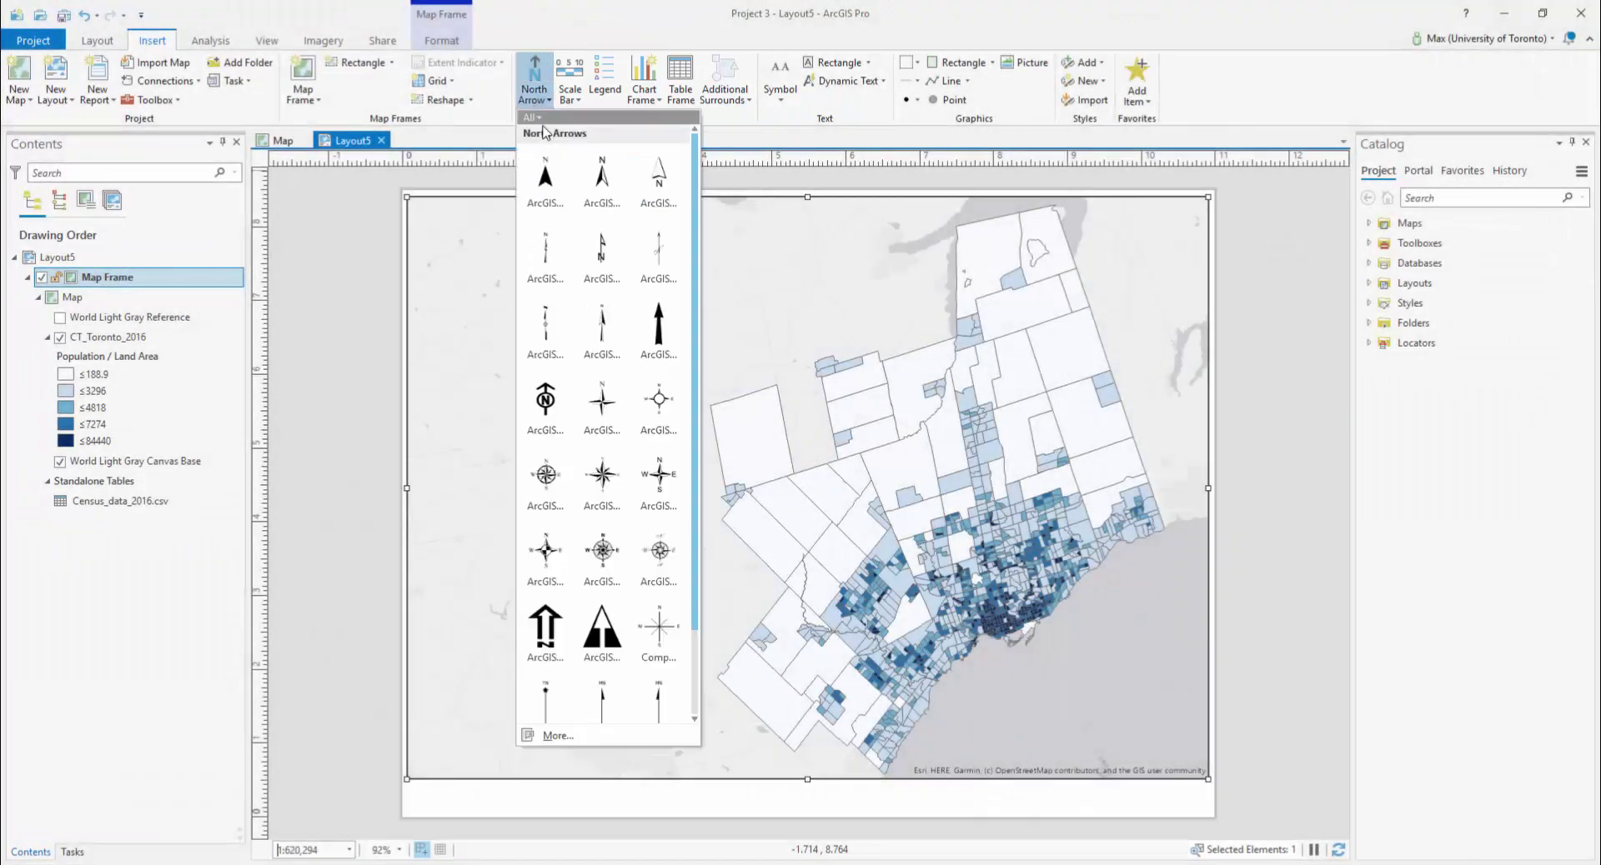
{"action": "left_click", "coordinate": [547, 177]}
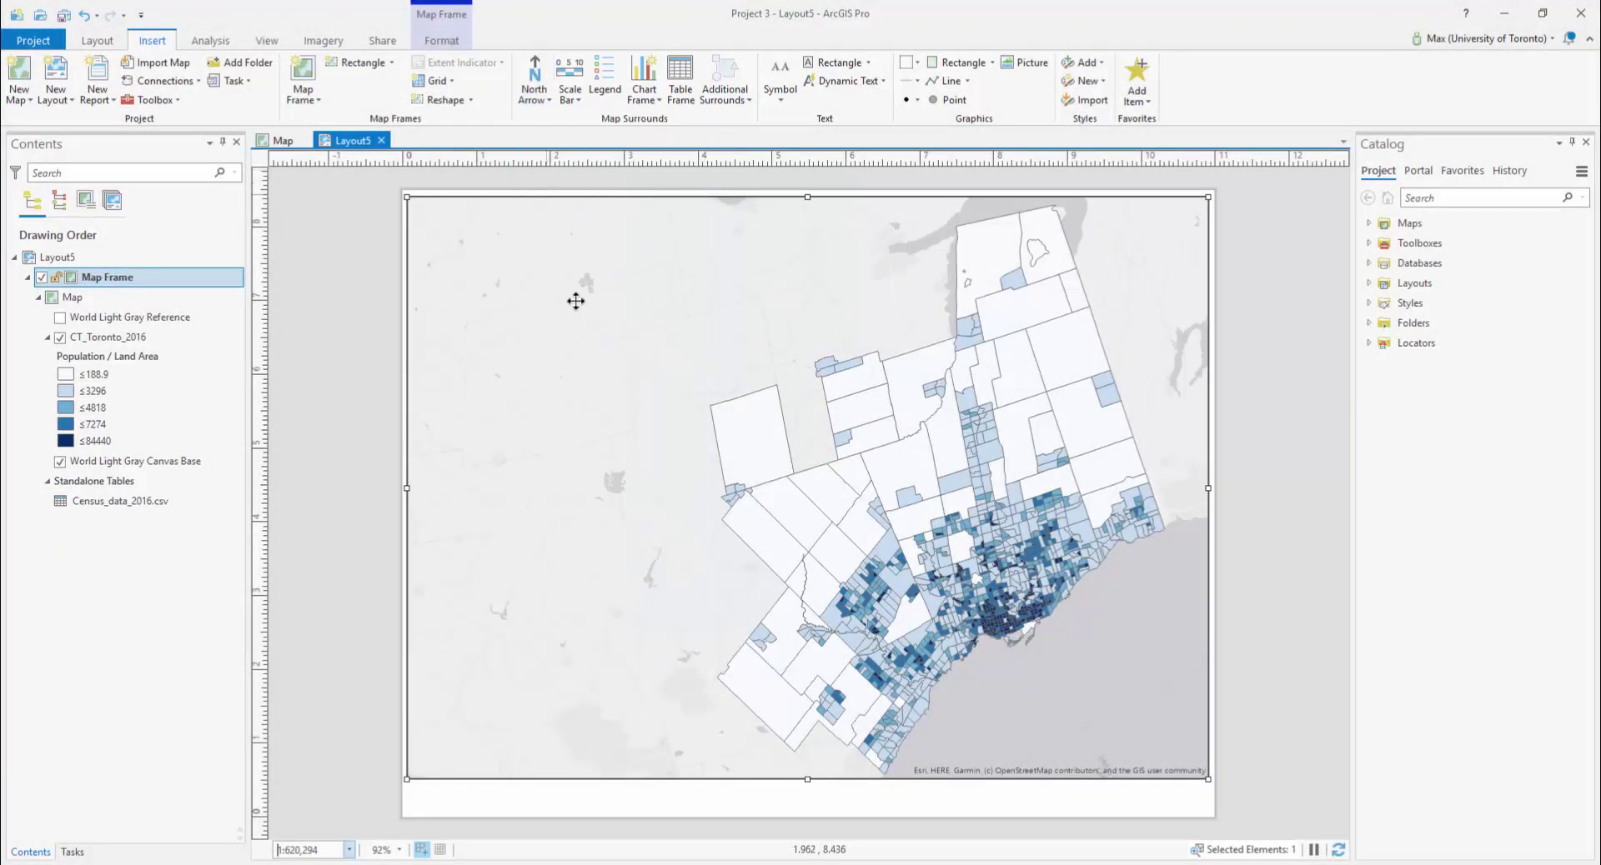
{"action": "left_click_drag", "start_coordinate": [1092, 740], "coordinate": [1089, 738]}
{"action": "double_click", "coordinate": [1077, 697]}
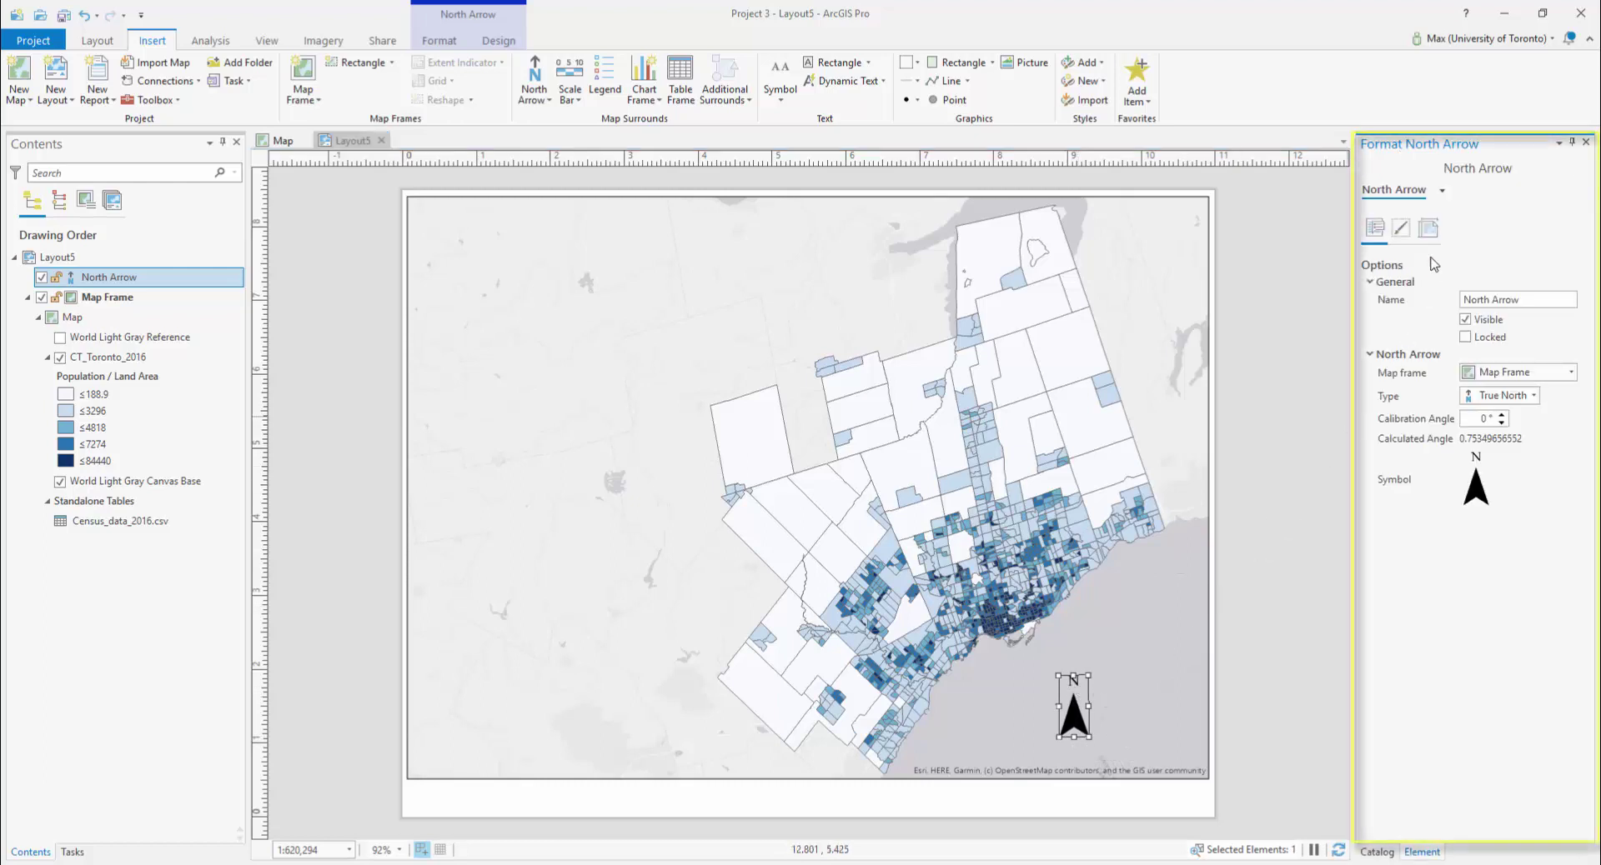
{"action": "left_click", "coordinate": [1442, 191]}
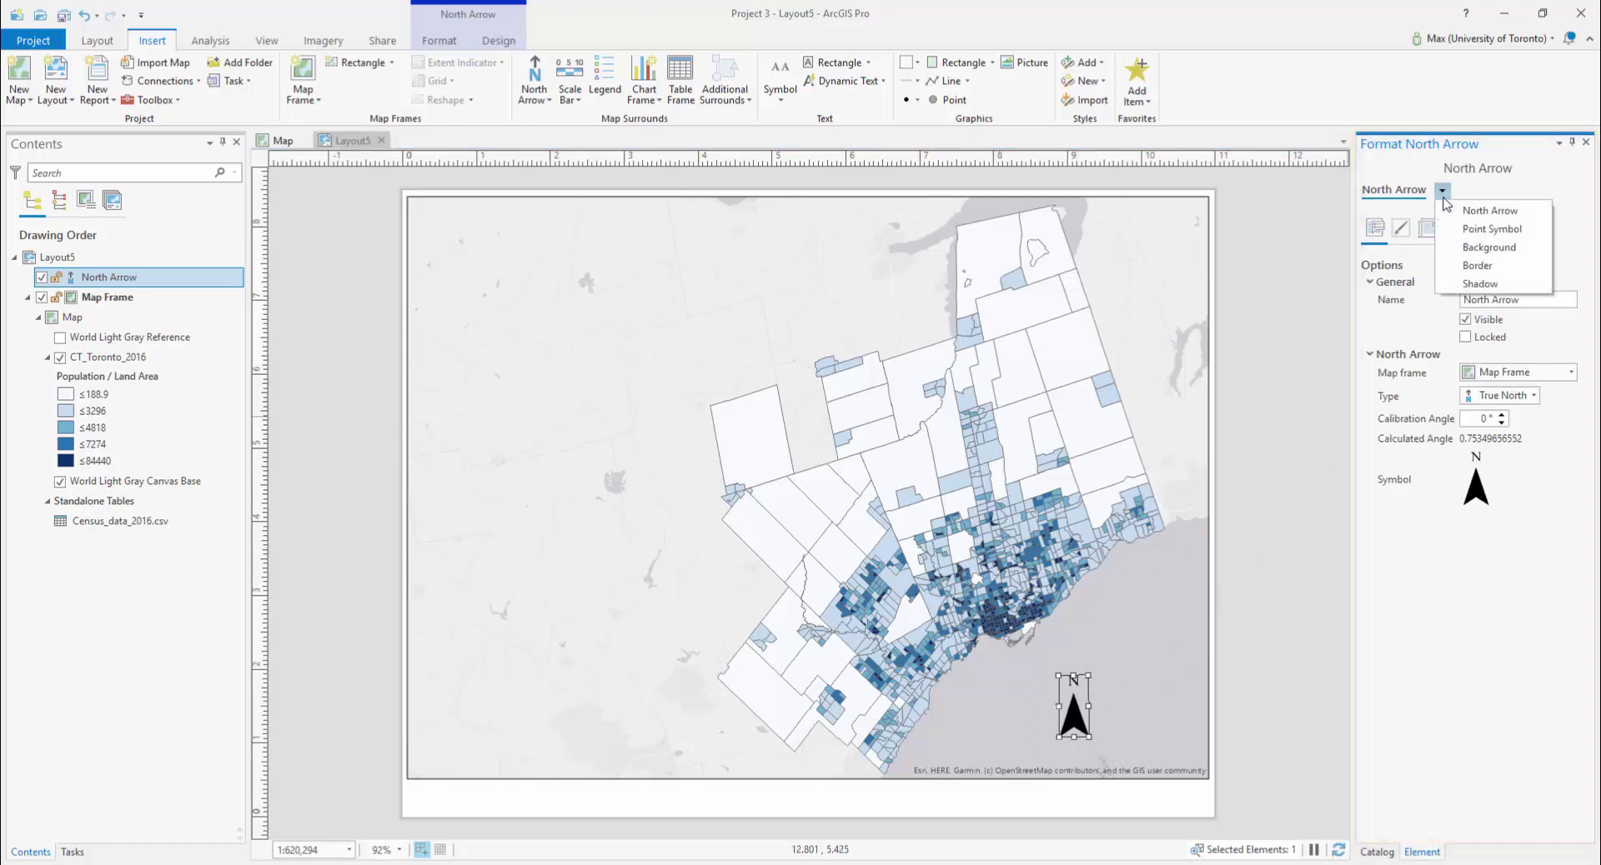
{"action": "left_click", "coordinate": [1442, 194]}
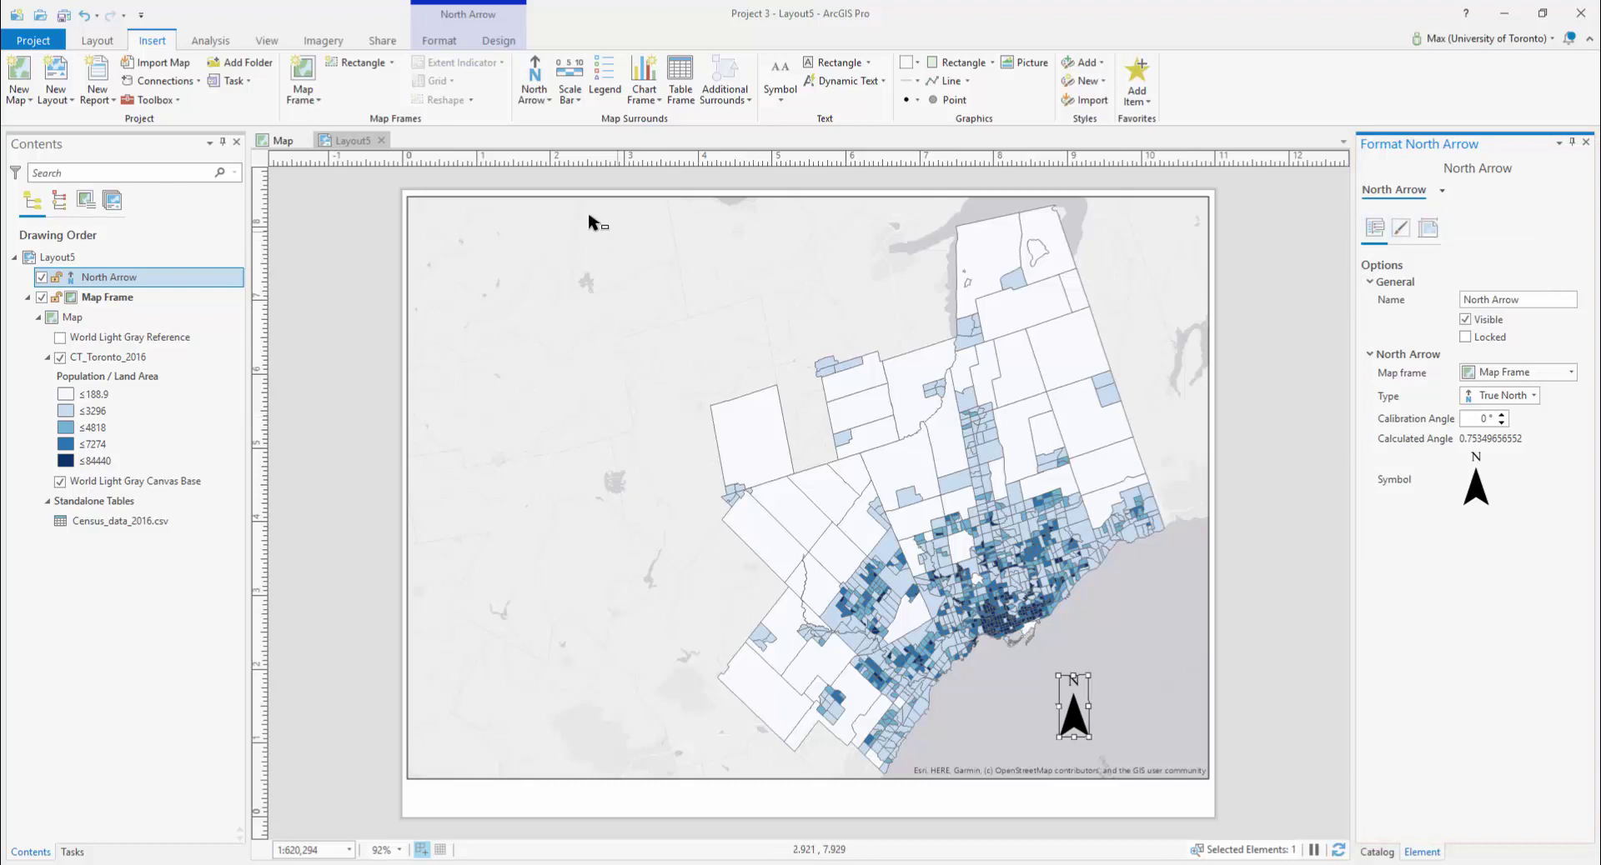
- Draw a 0–40 Kilometers scale bar along the map's lower-left edge, nudged slightly right
{"action": "left_click", "coordinate": [570, 80]}
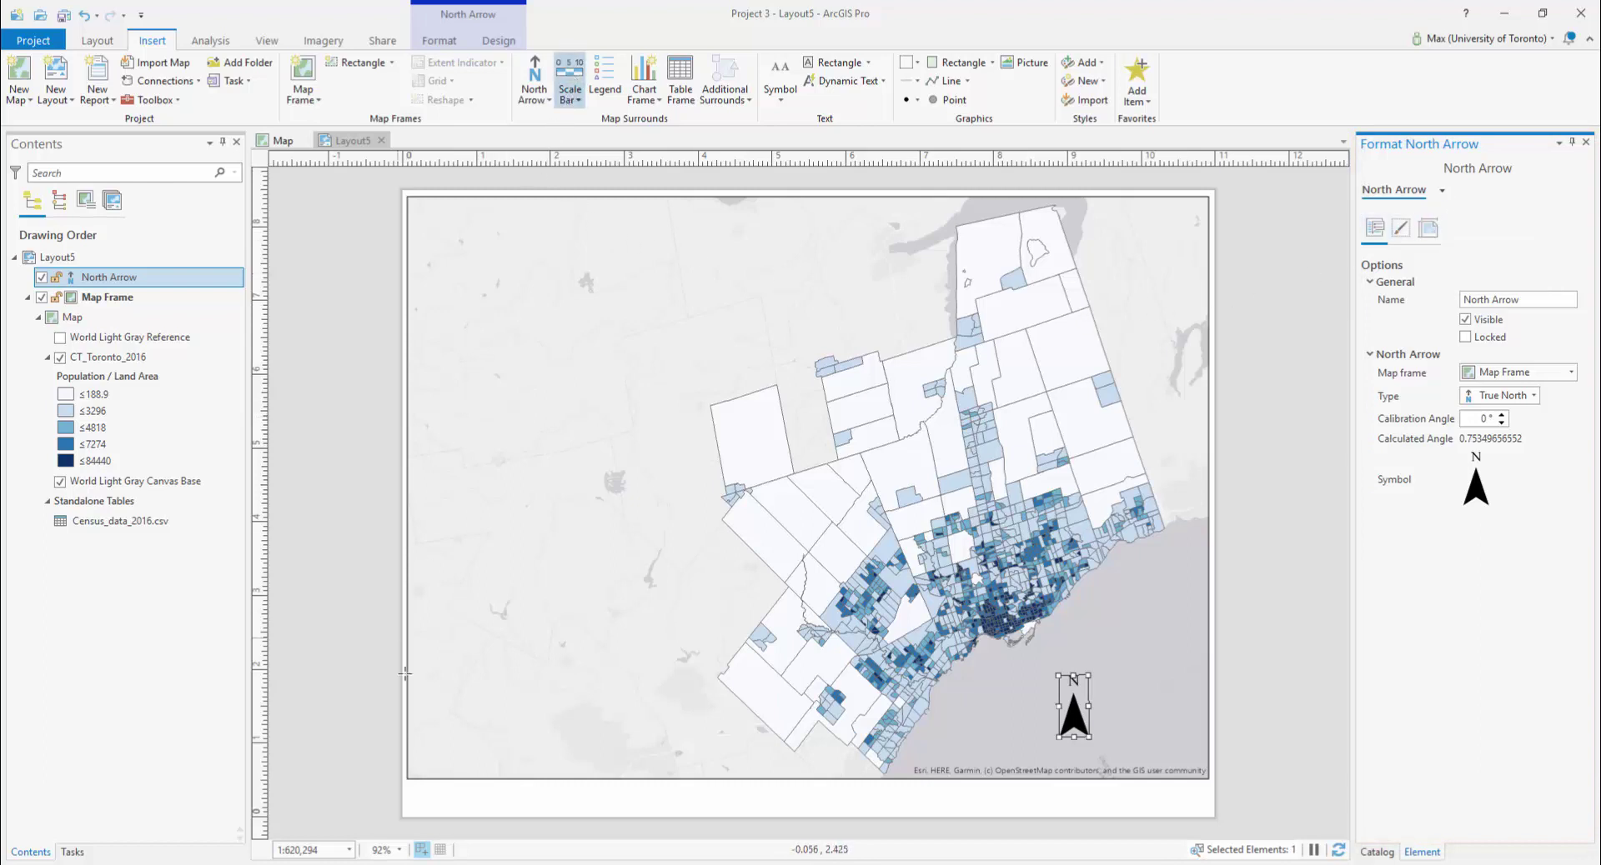
{"action": "left_click_drag", "start_coordinate": [408, 747], "coordinate": [793, 780]}
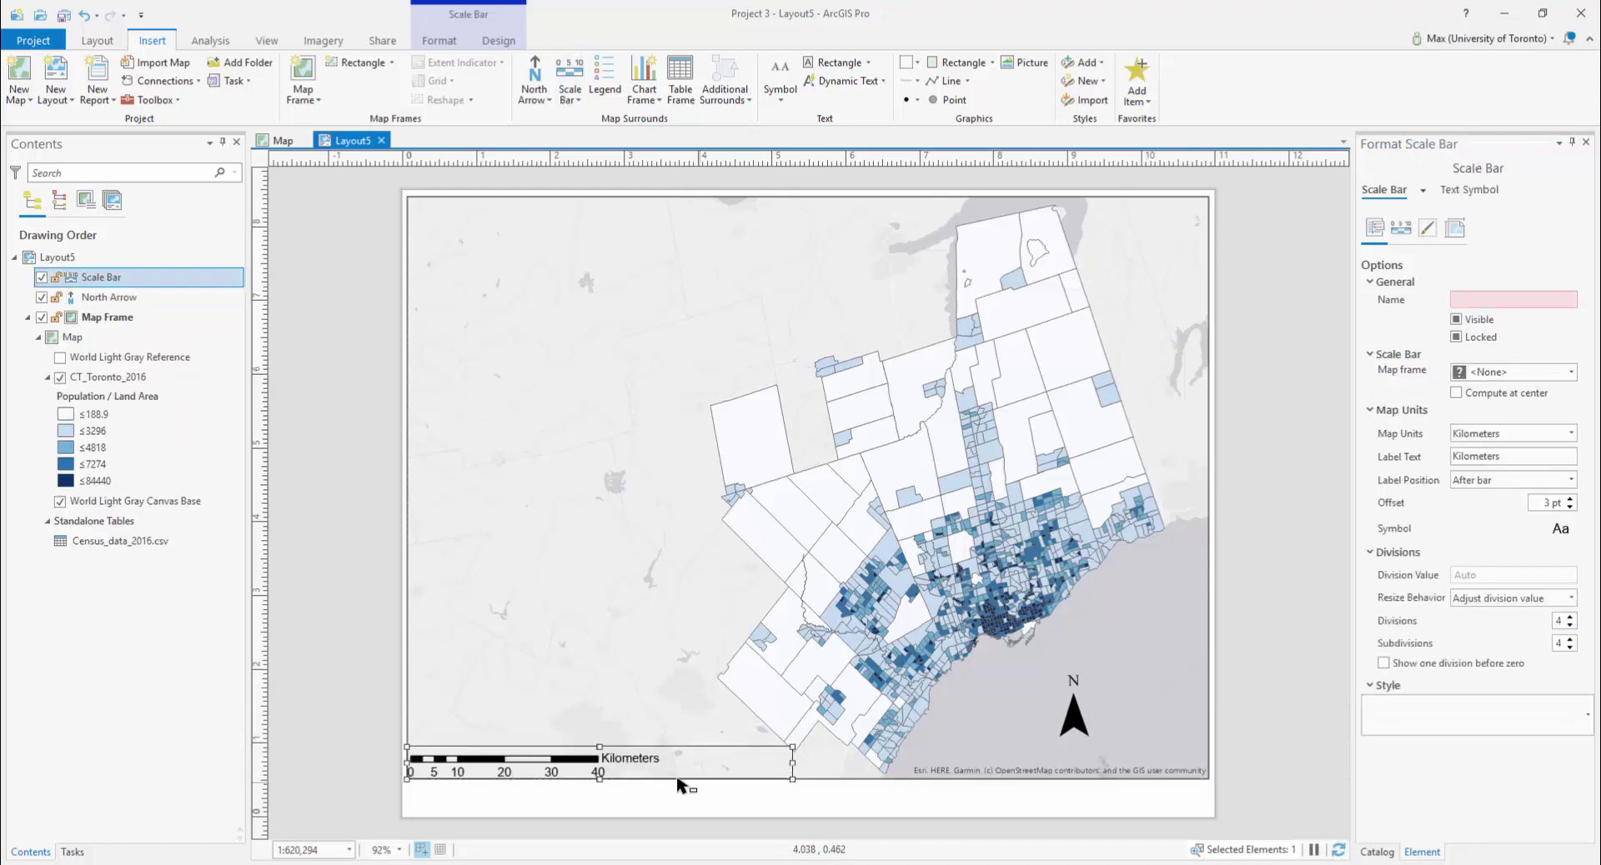
{"action": "left_click_drag", "start_coordinate": [594, 759], "coordinate": [604, 760]}
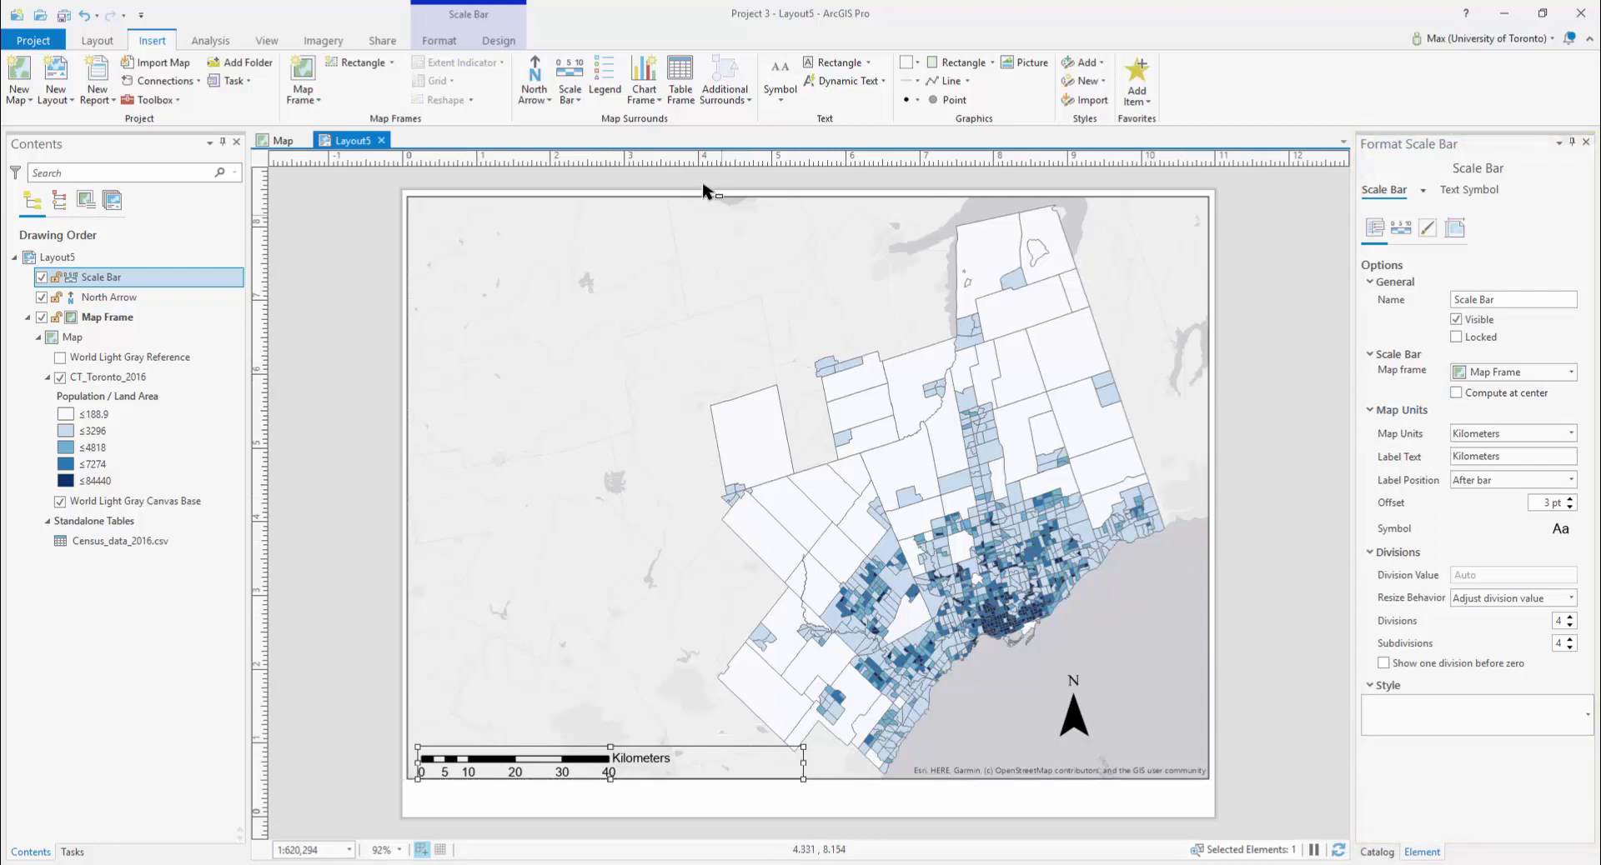
- Draw a legend above the scale bar and expand its CT_Toronto_2016 entries in Contents
{"action": "left_click", "coordinate": [595, 100]}
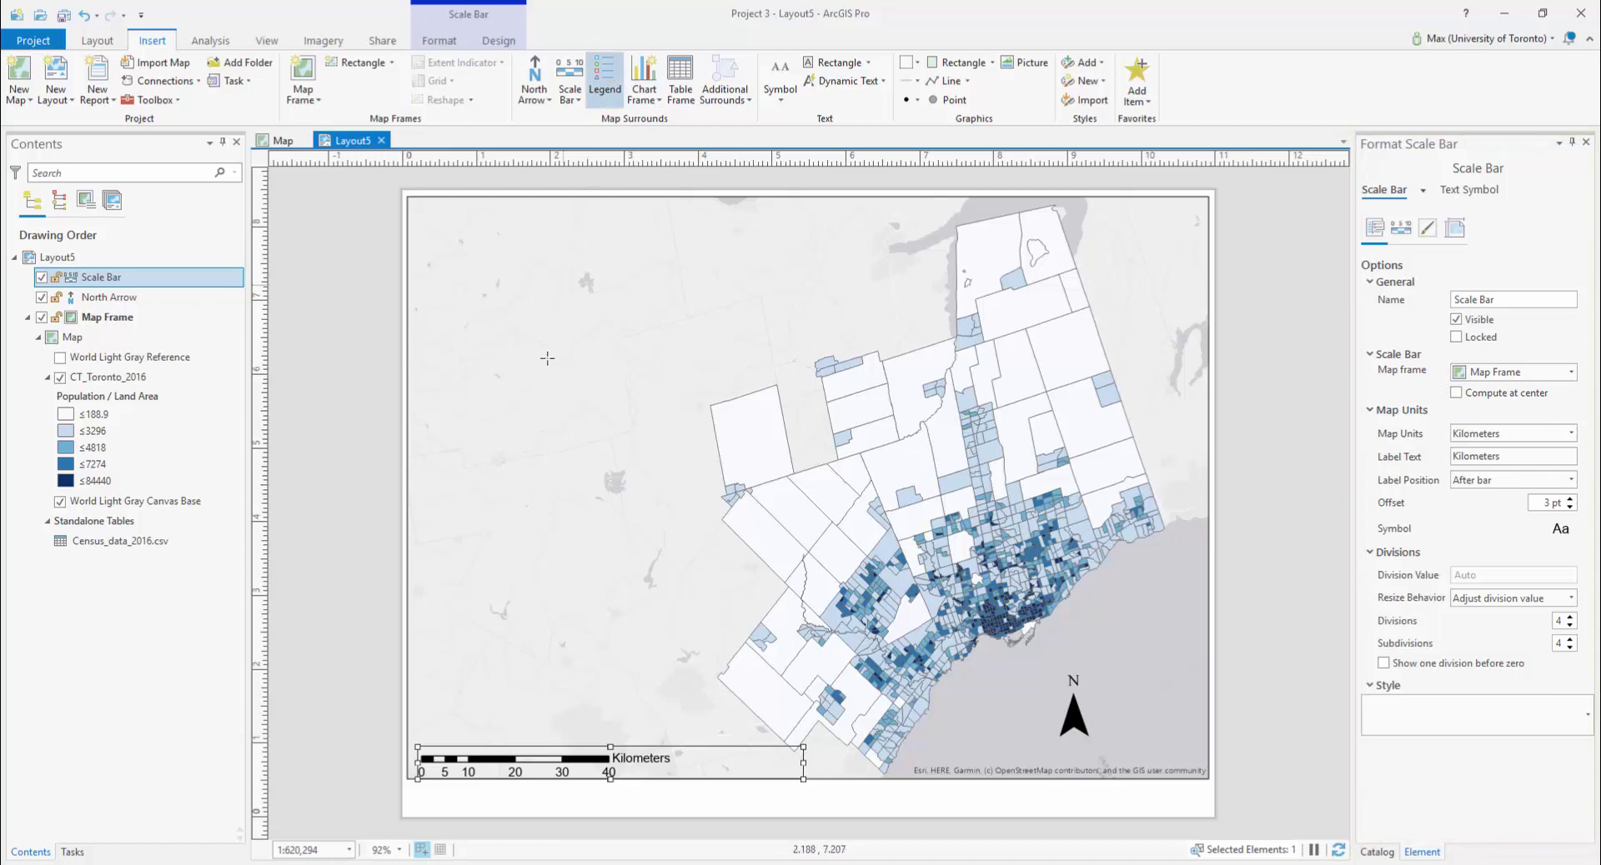
{"action": "left_click_drag", "start_coordinate": [652, 684], "coordinate": [681, 737]}
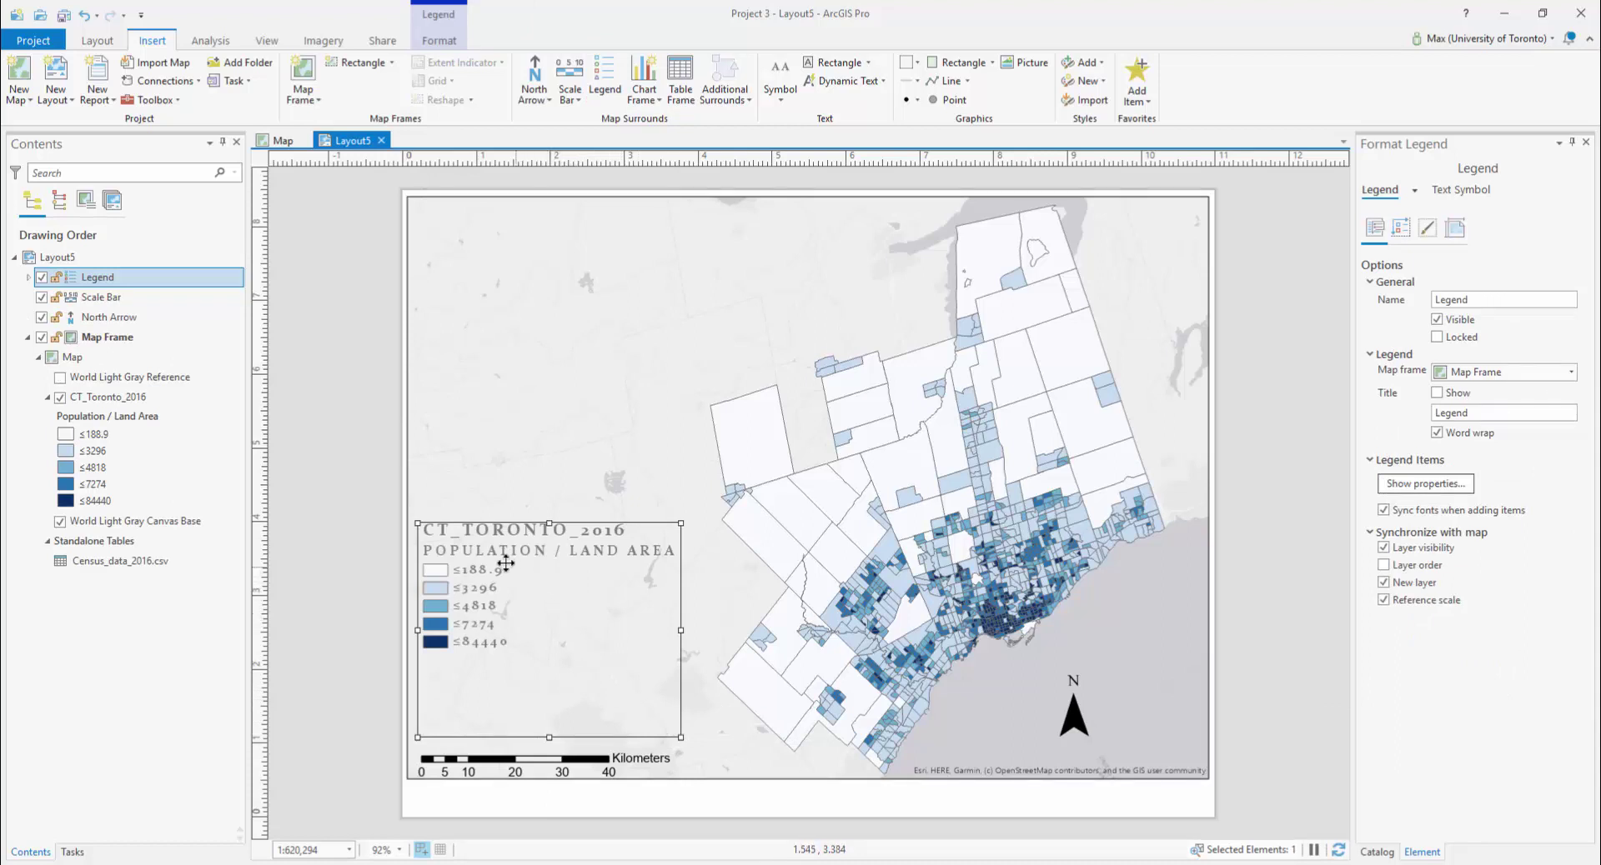
{"action": "left_click", "coordinate": [29, 278]}
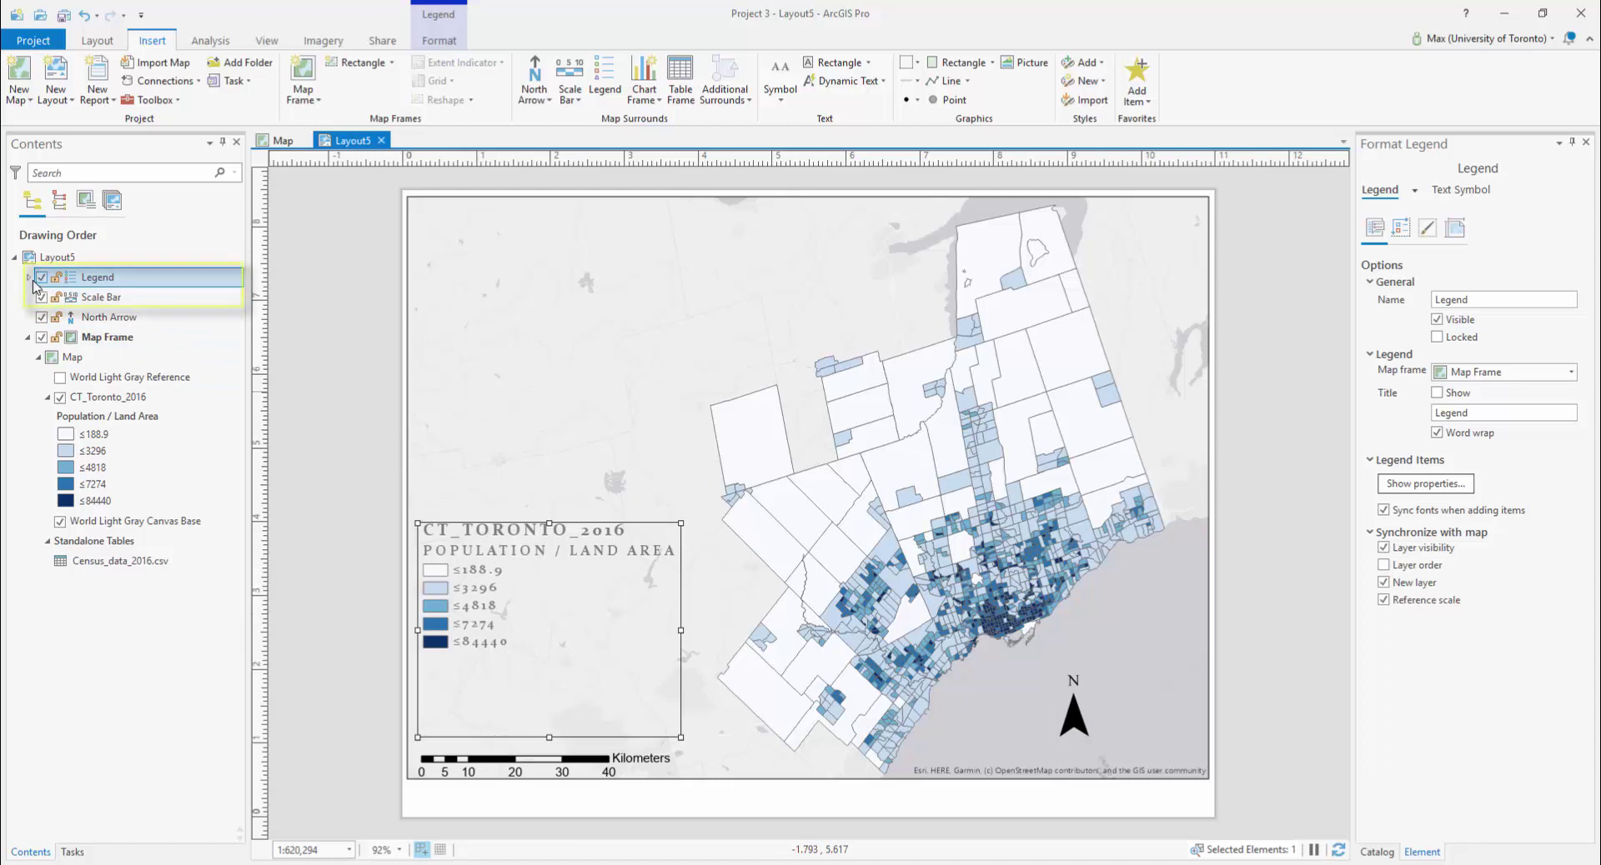
{"action": "left_click", "coordinate": [55, 298]}
{"action": "left_click", "coordinate": [55, 298]}
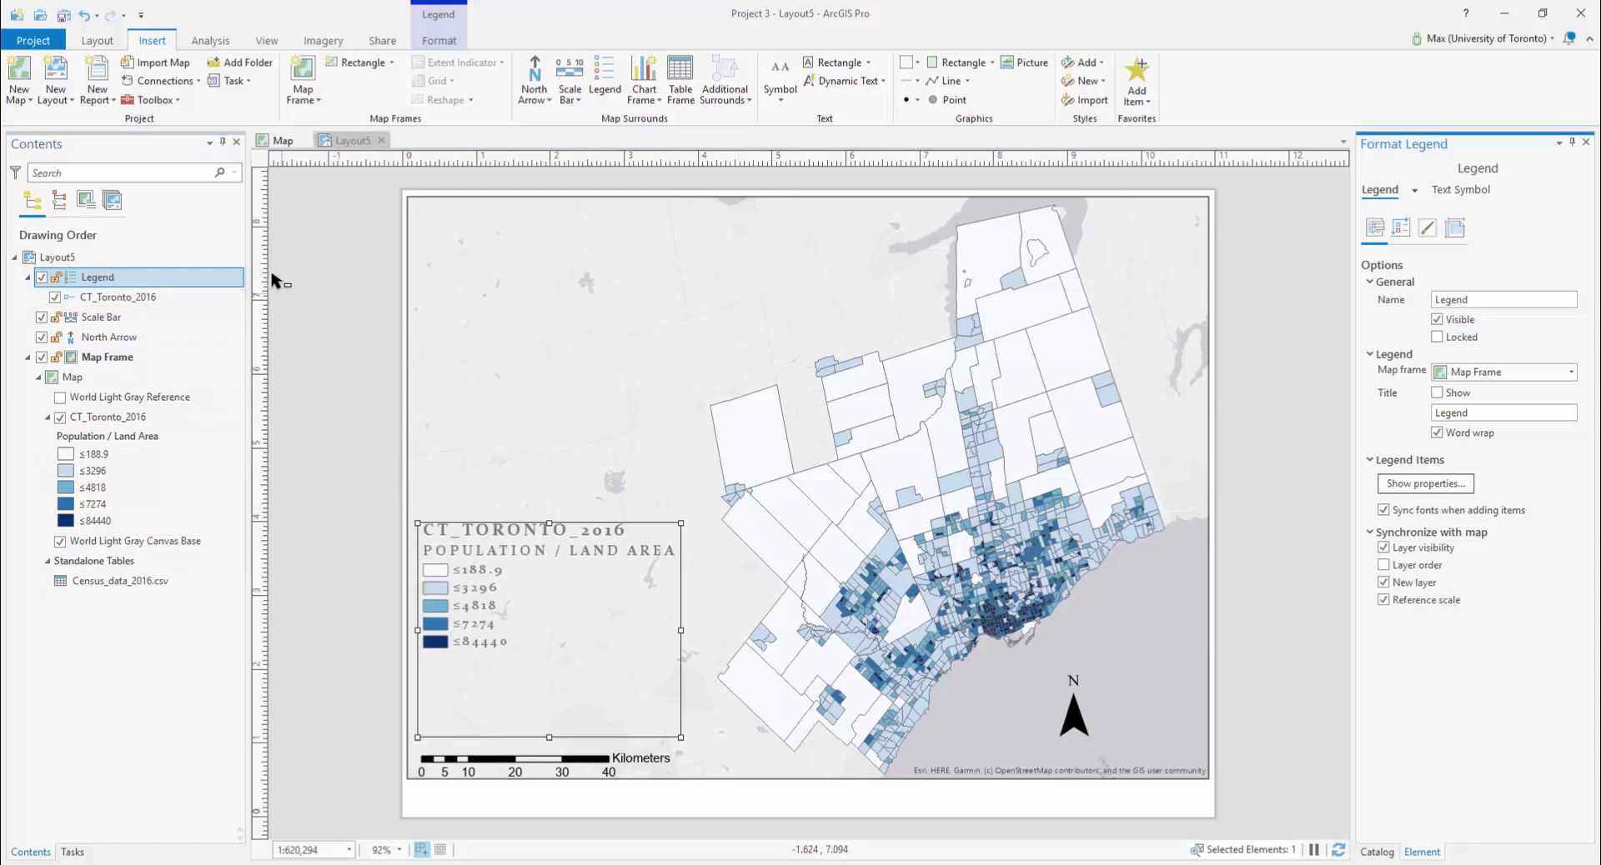
- In the map view, rename the Population / Land Area heading to 'Persons Per Sq.Km'
{"action": "left_click", "coordinate": [282, 140]}
{"action": "left_click", "coordinate": [123, 300]}
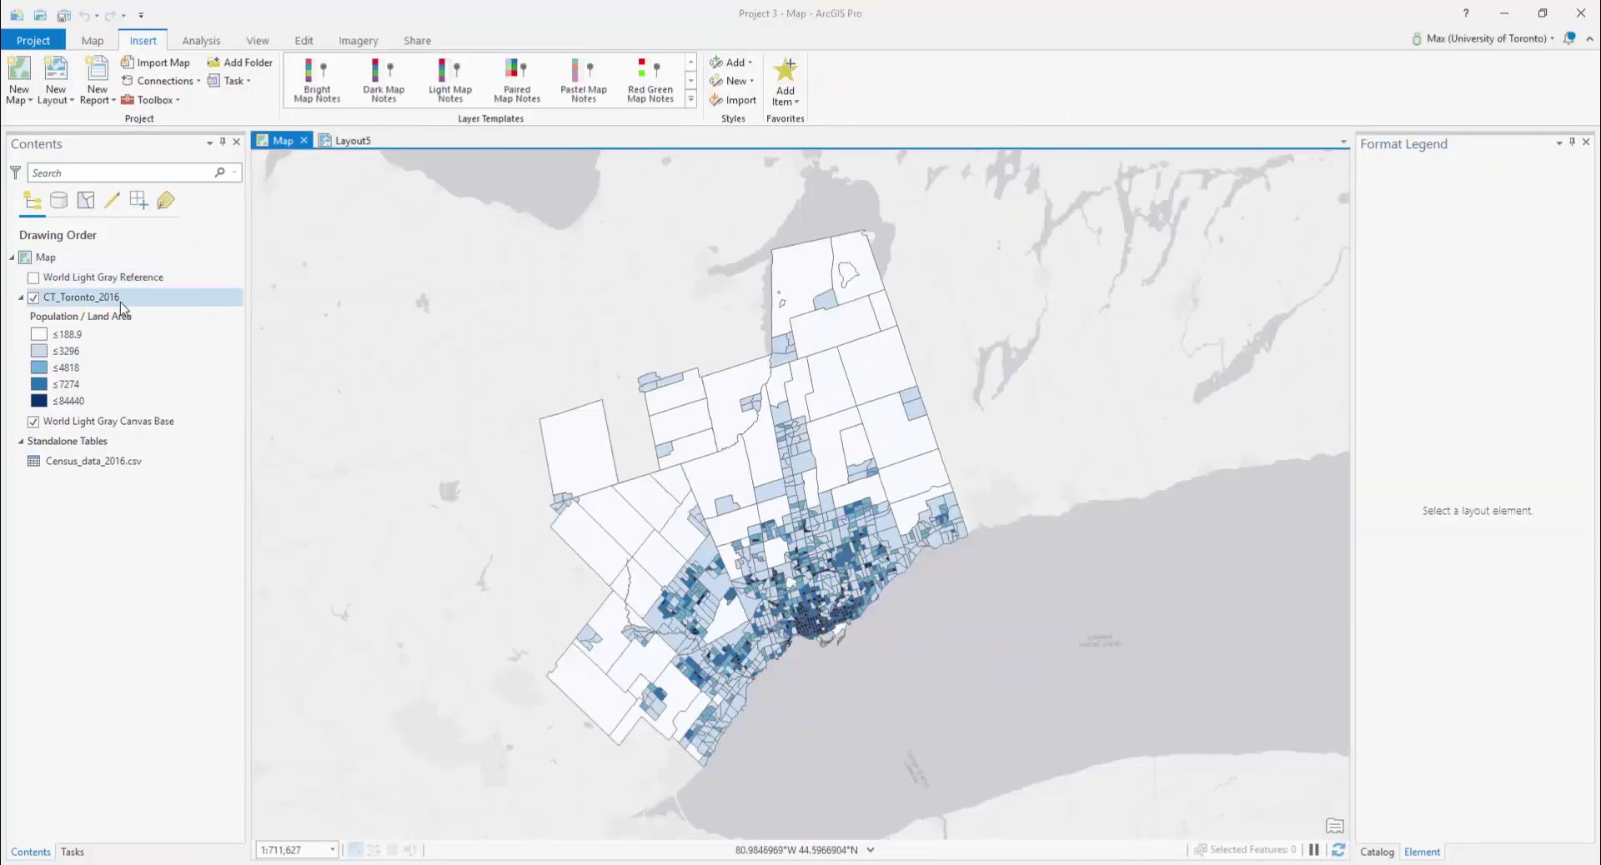
{"action": "left_click", "coordinate": [103, 321]}
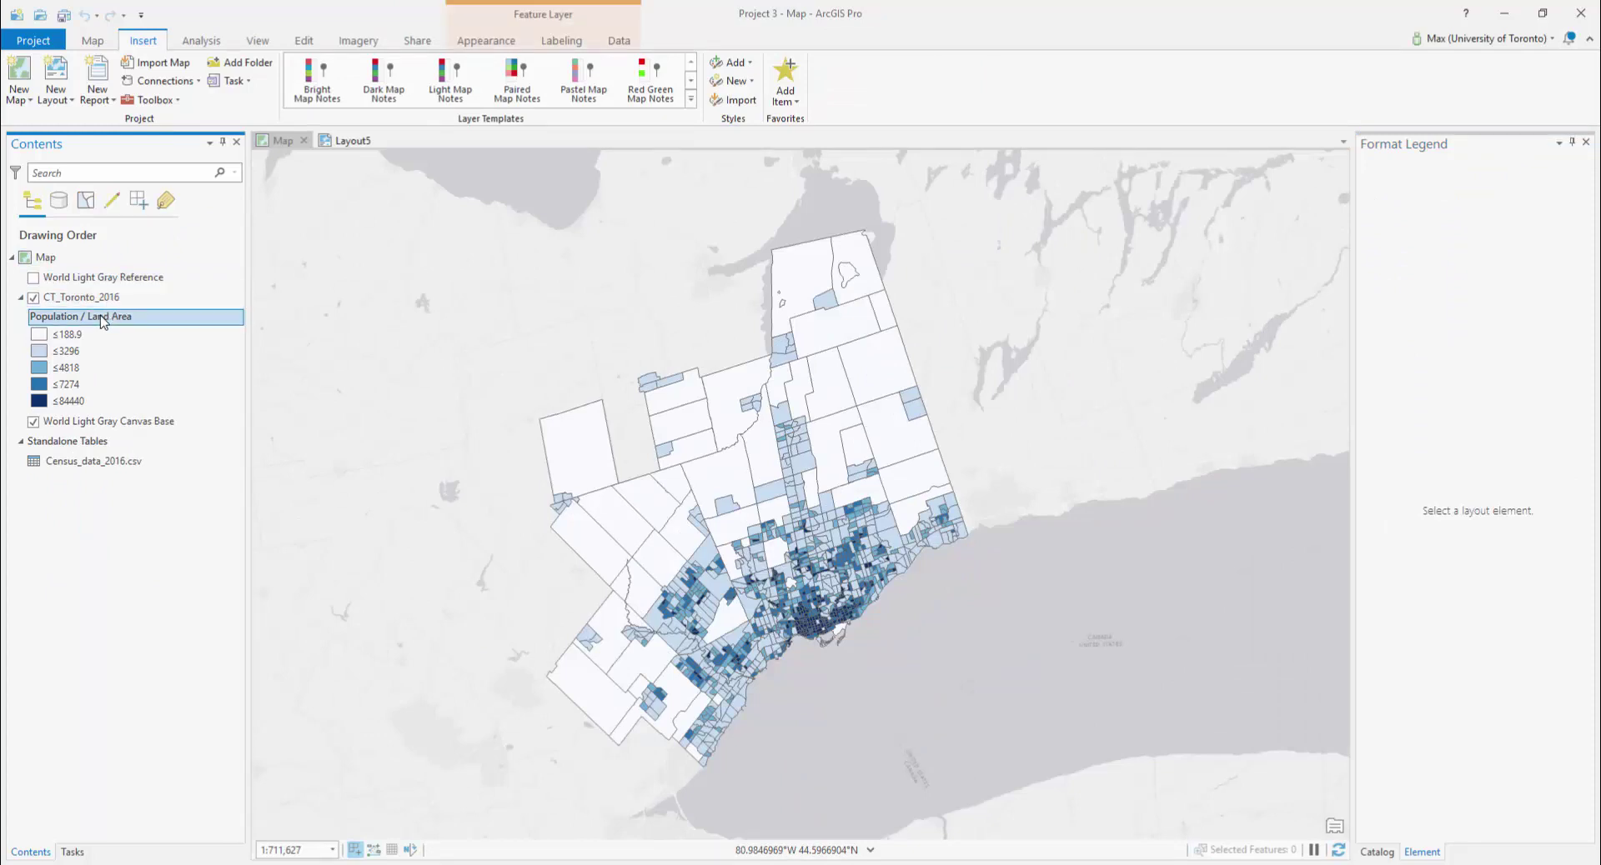
{"action": "left_click", "coordinate": [102, 321]}
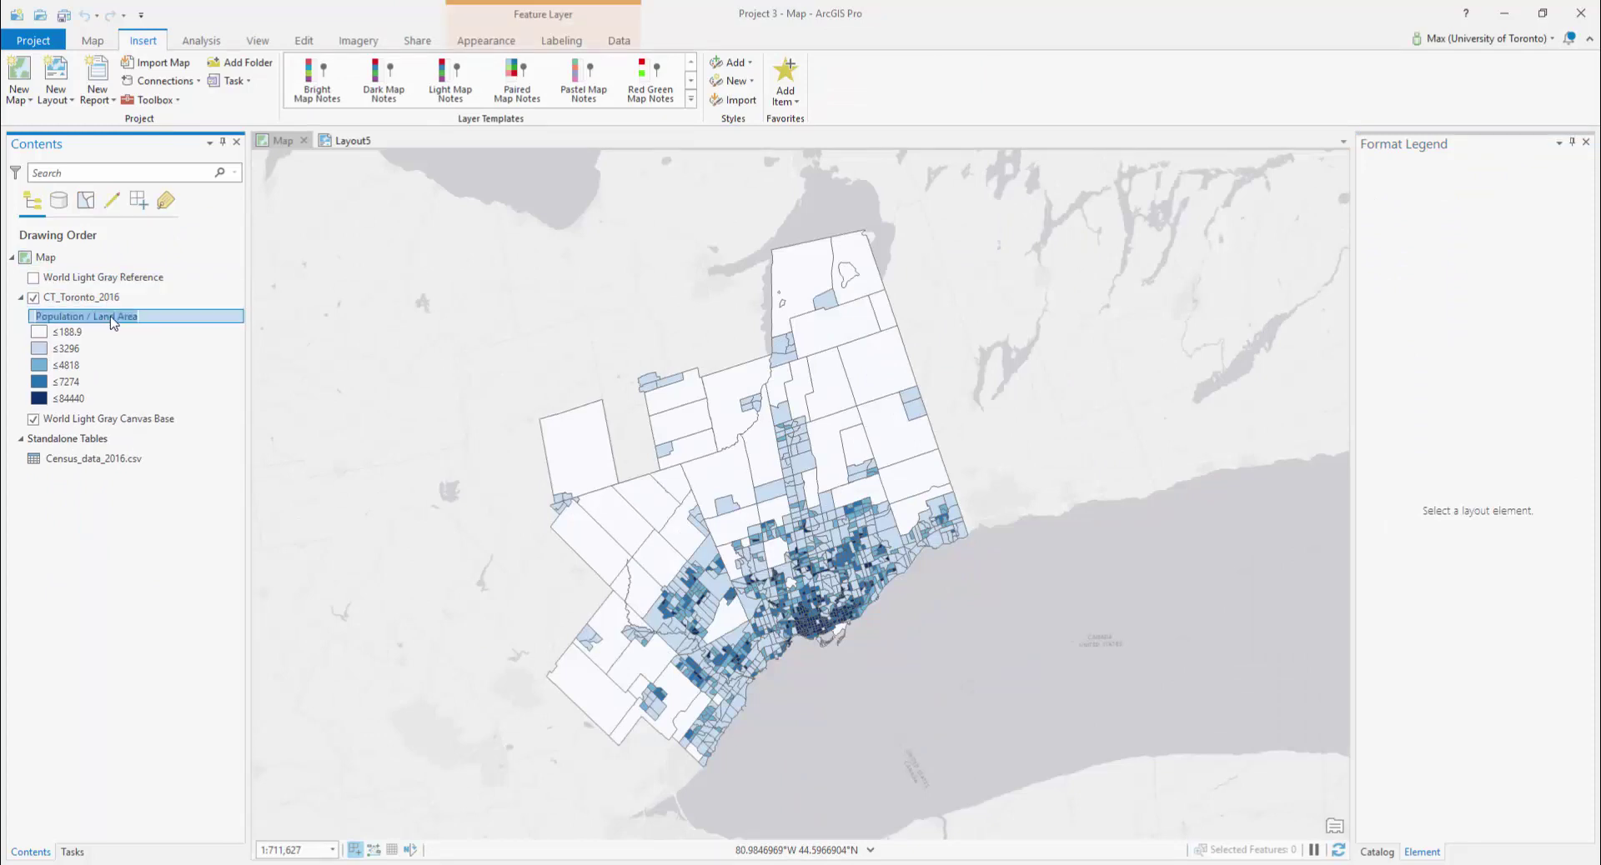
{"action": "type", "text": "P"}
{"action": "type", "text": "ersons Per Sq.Km"}
{"action": "left_click", "coordinate": [83, 297]}
- Turn off the layer name line in the legend item's display options
{"action": "left_click", "coordinate": [353, 140]}
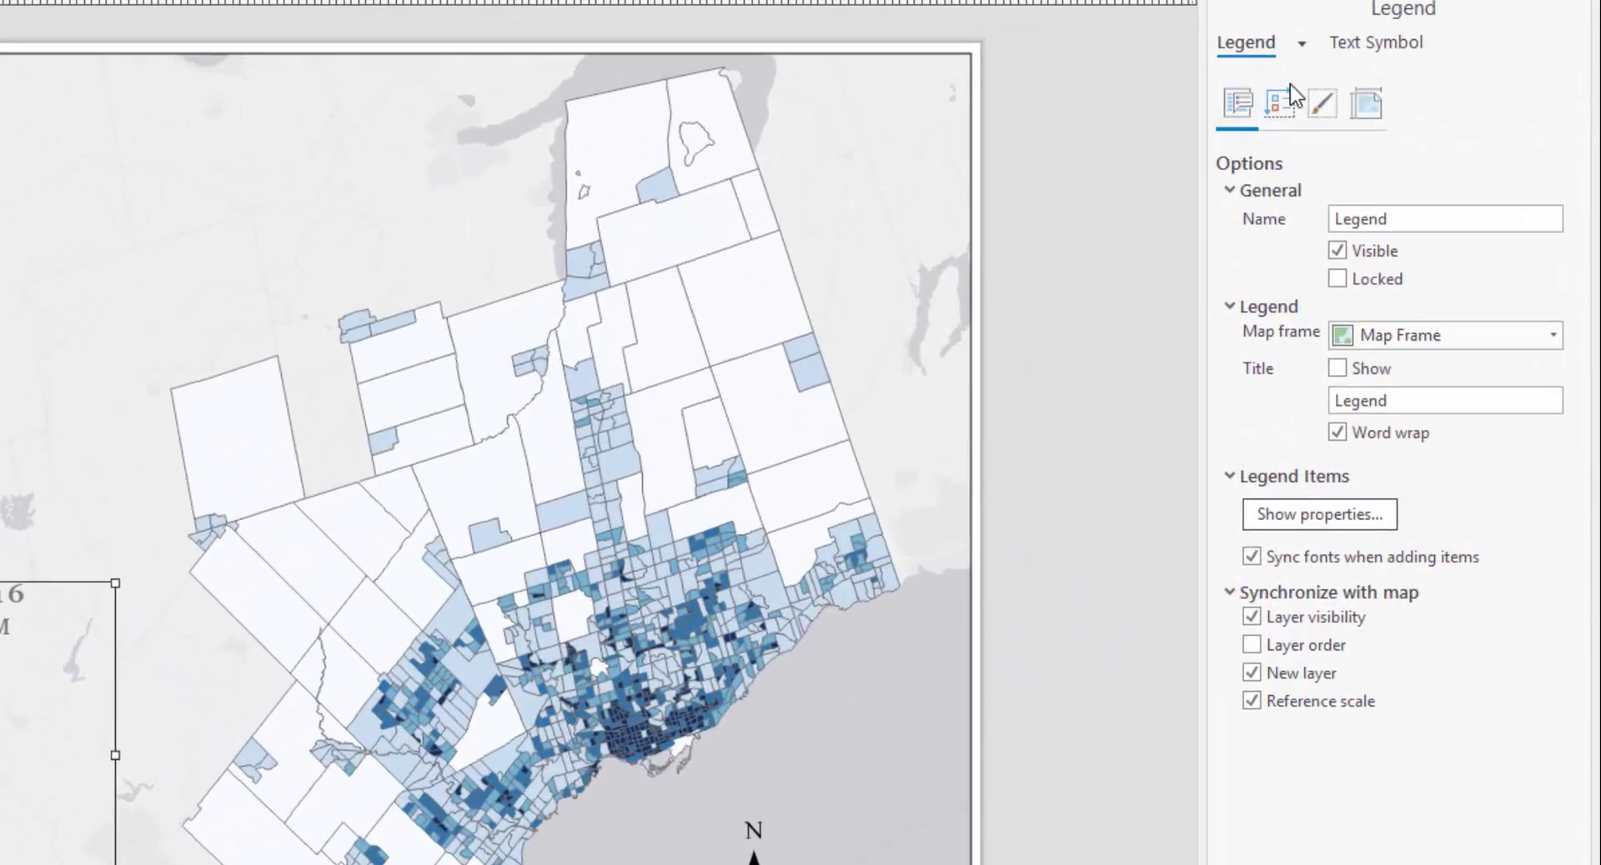
{"action": "left_click", "coordinate": [1319, 513]}
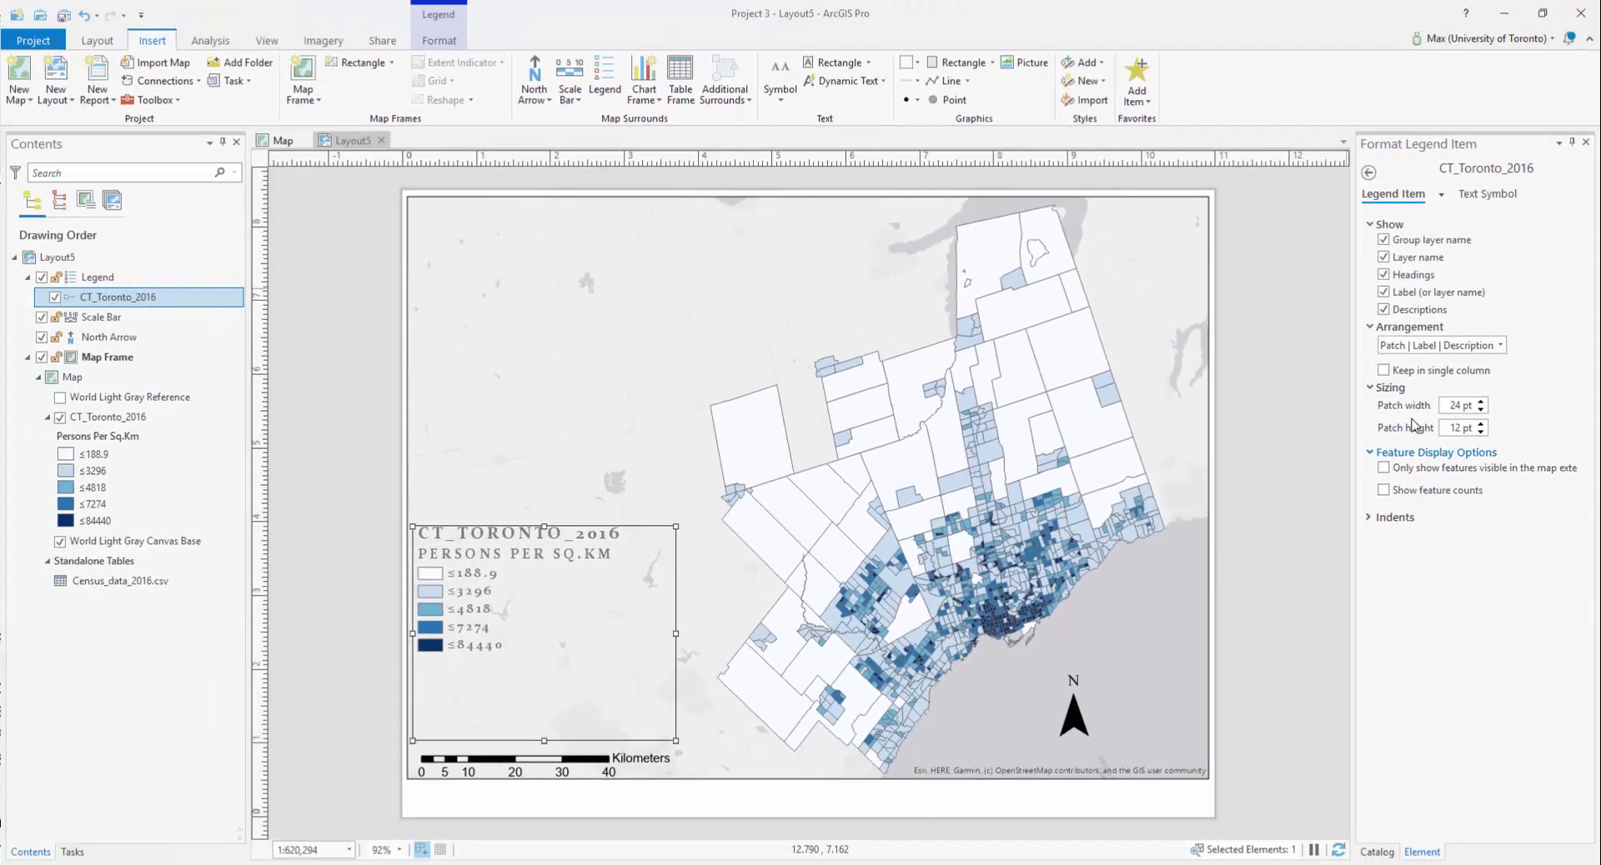
{"action": "left_click", "coordinate": [1383, 257]}
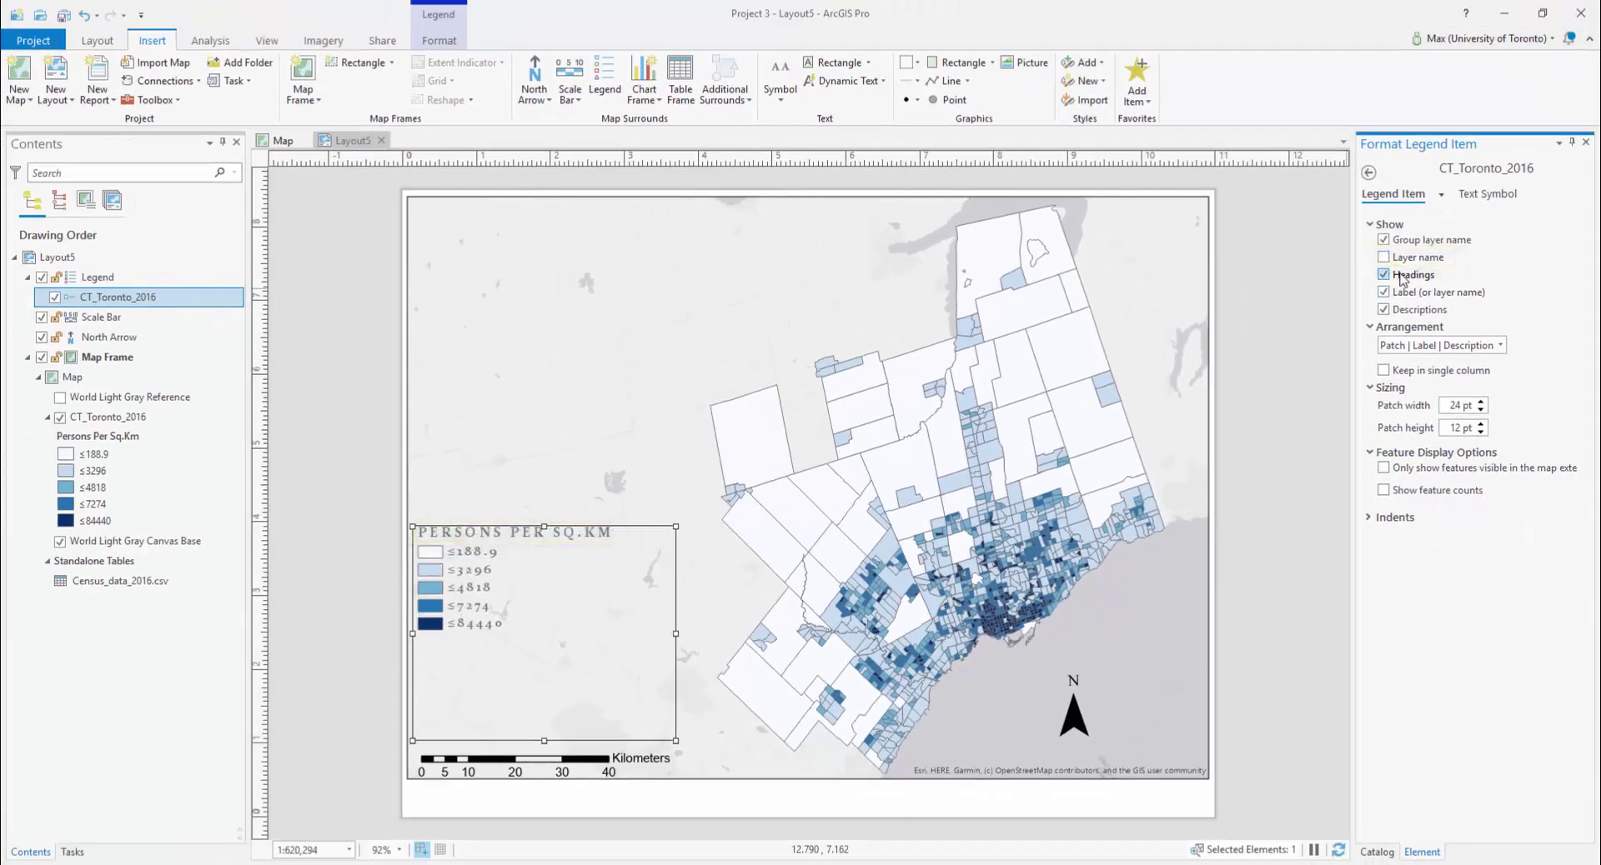
{"action": "left_click", "coordinate": [1374, 174]}
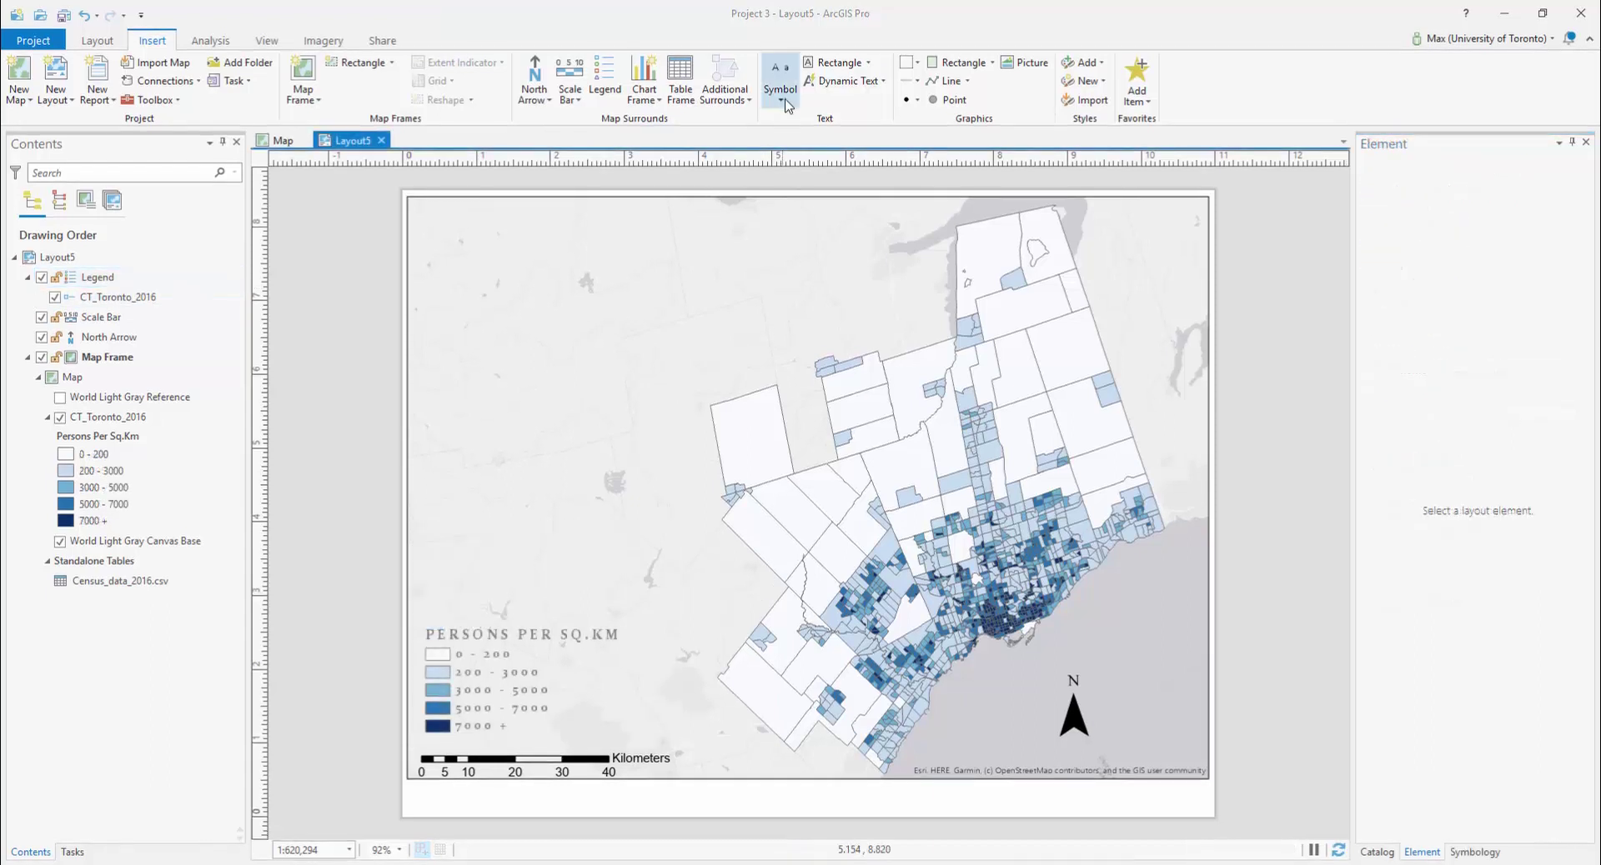
{"action": "left_click", "coordinate": [787, 100]}
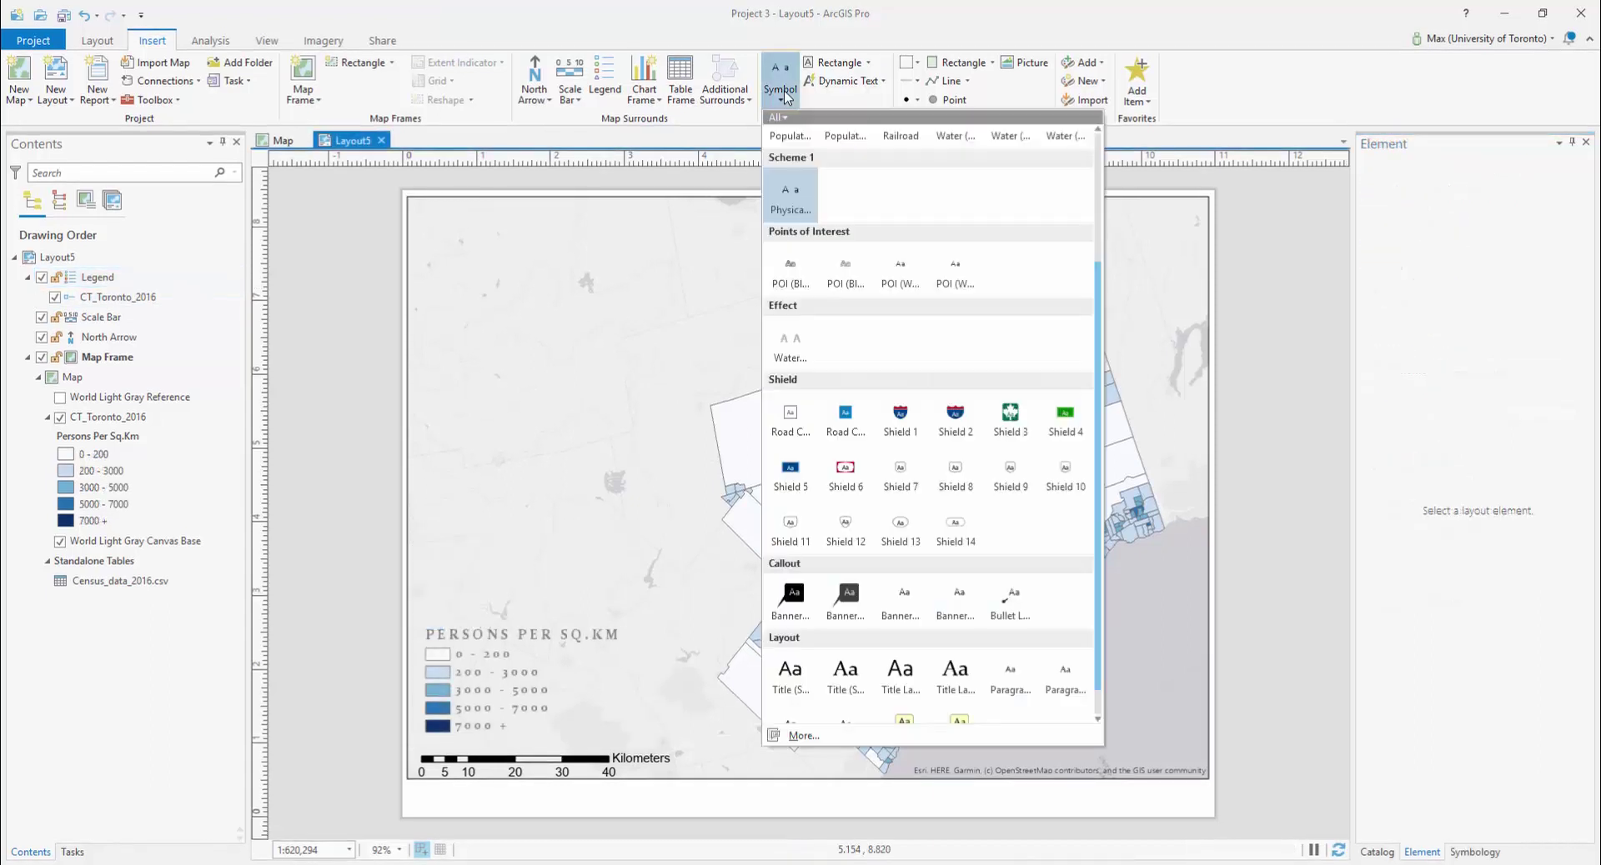
- Draw a Title-style text box below the map and type the Toronto Population Density 2016 title
{"action": "left_click", "coordinate": [845, 671]}
{"action": "left_click_drag", "start_coordinate": [647, 784], "coordinate": [1030, 815]}
{"action": "type", "text": "Toronto Population Density 2016"}
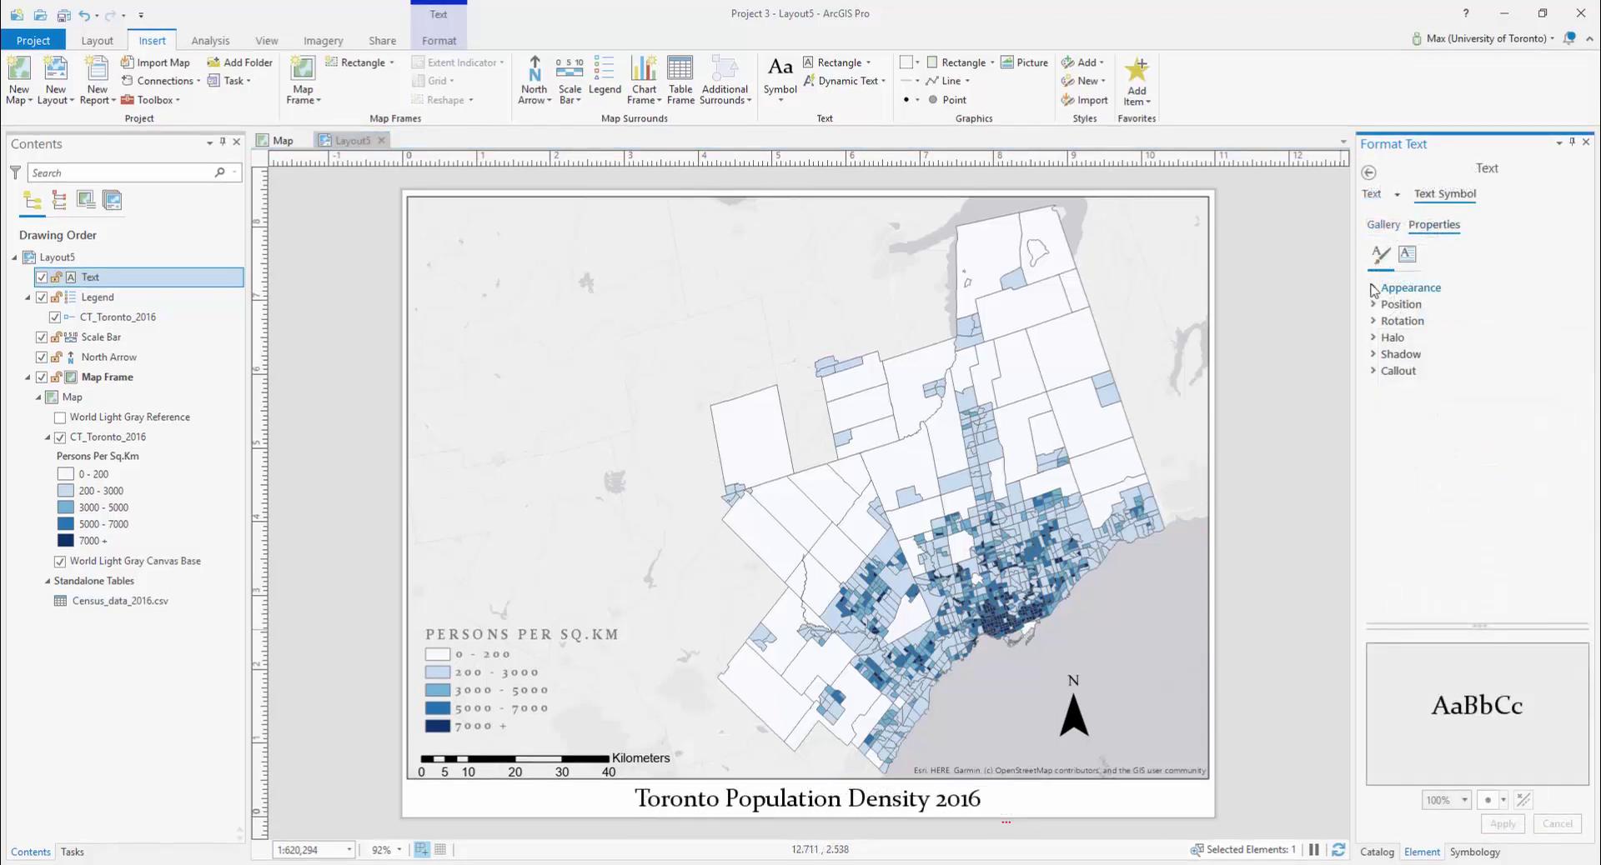
- Set the title in Century Gothic, centre it under the map, and add a placeholder text box
{"action": "left_click", "coordinate": [1375, 289]}
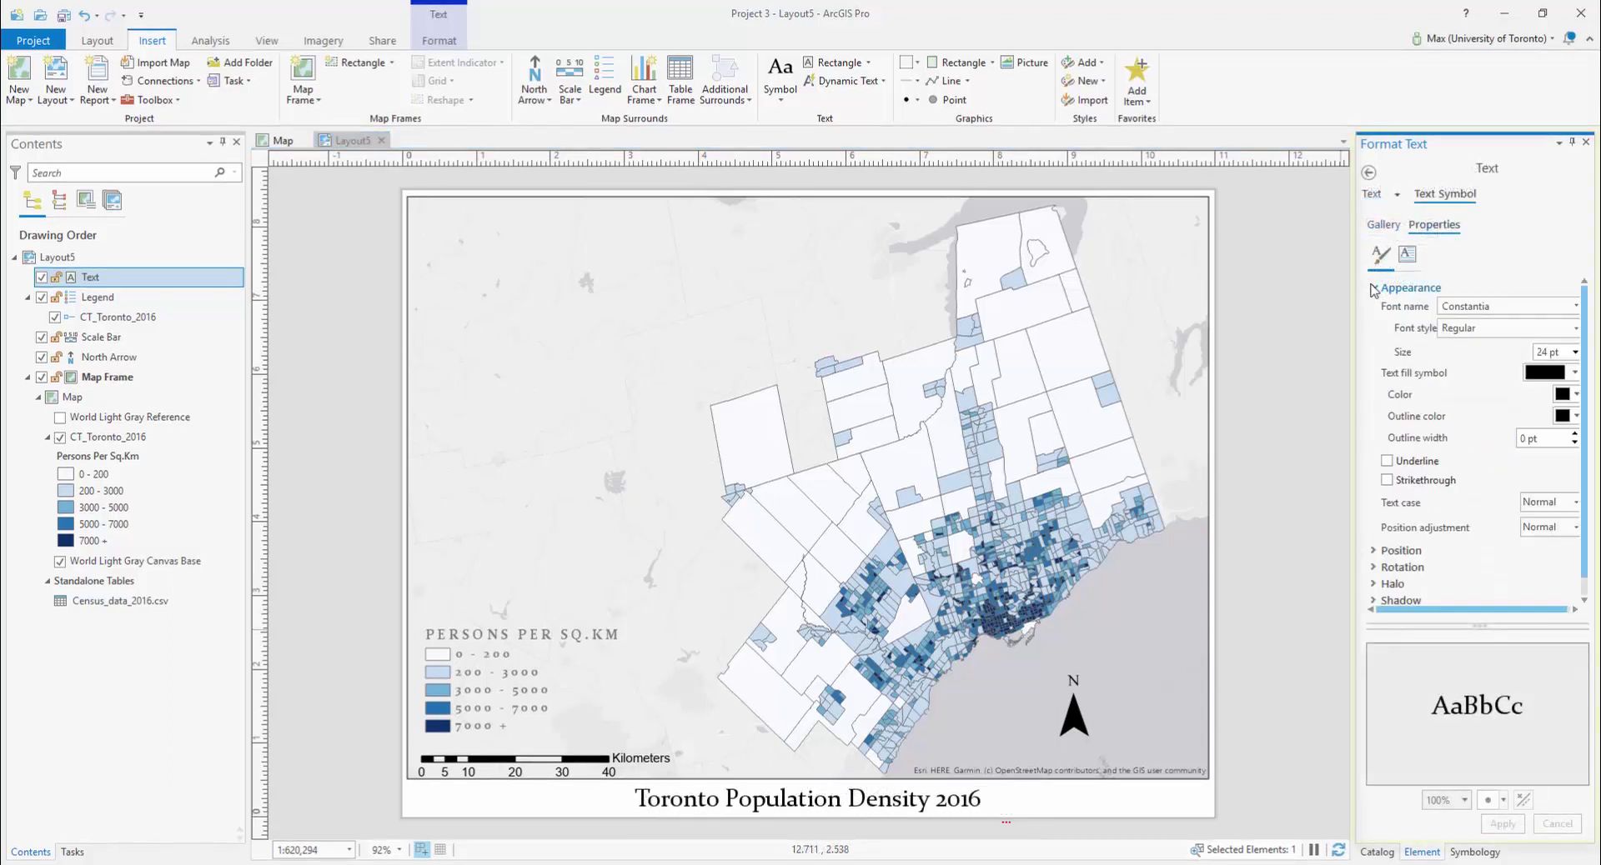
{"action": "left_click", "coordinate": [1575, 309]}
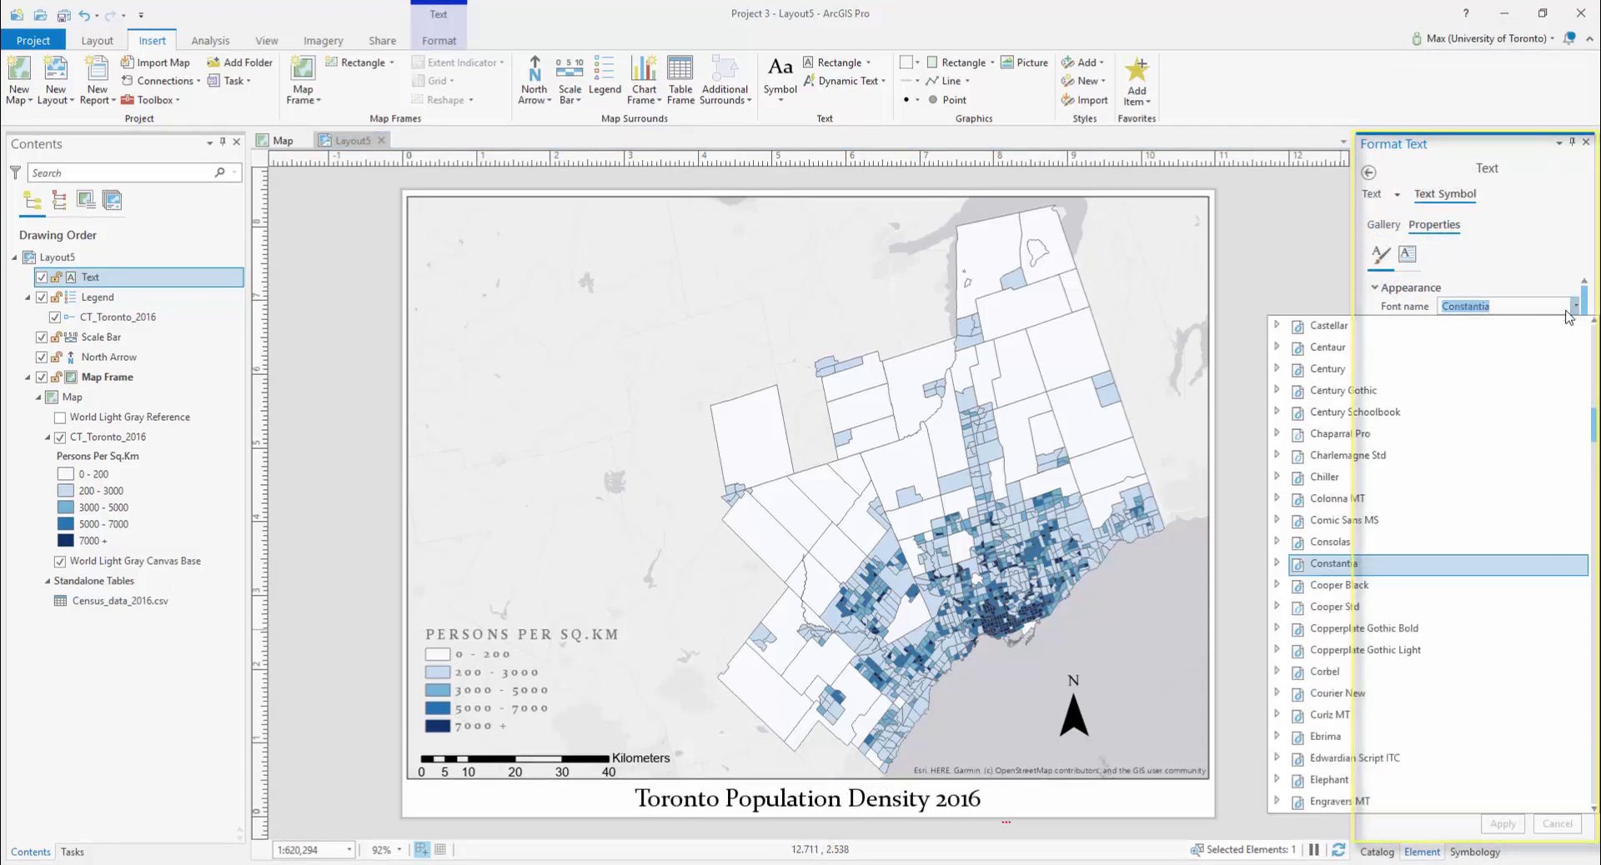
{"action": "left_click", "coordinate": [1344, 395]}
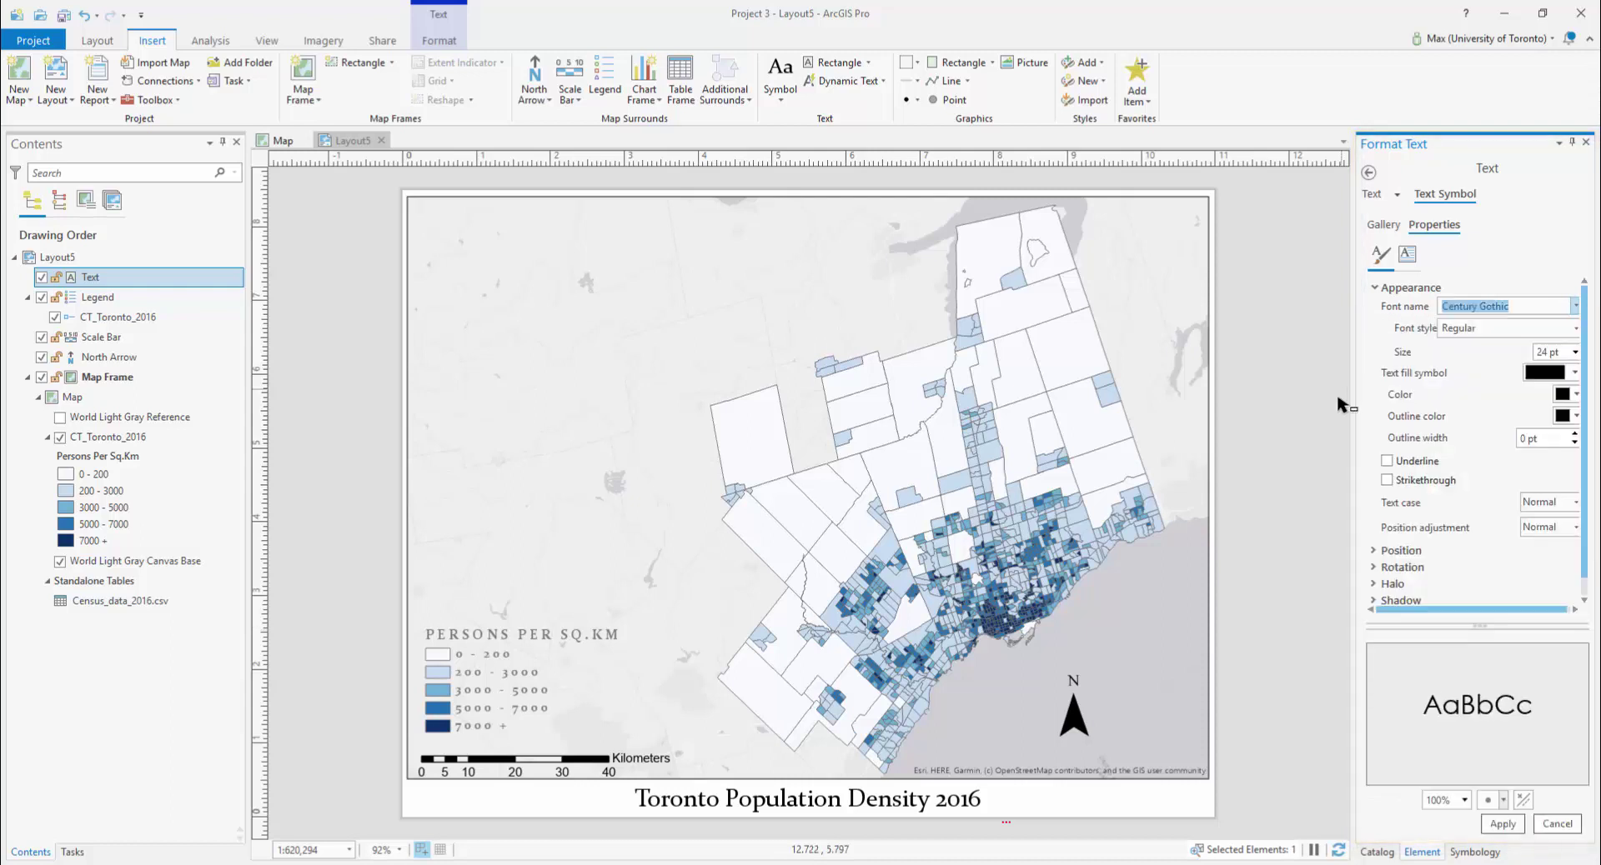
{"action": "left_click", "coordinate": [905, 798]}
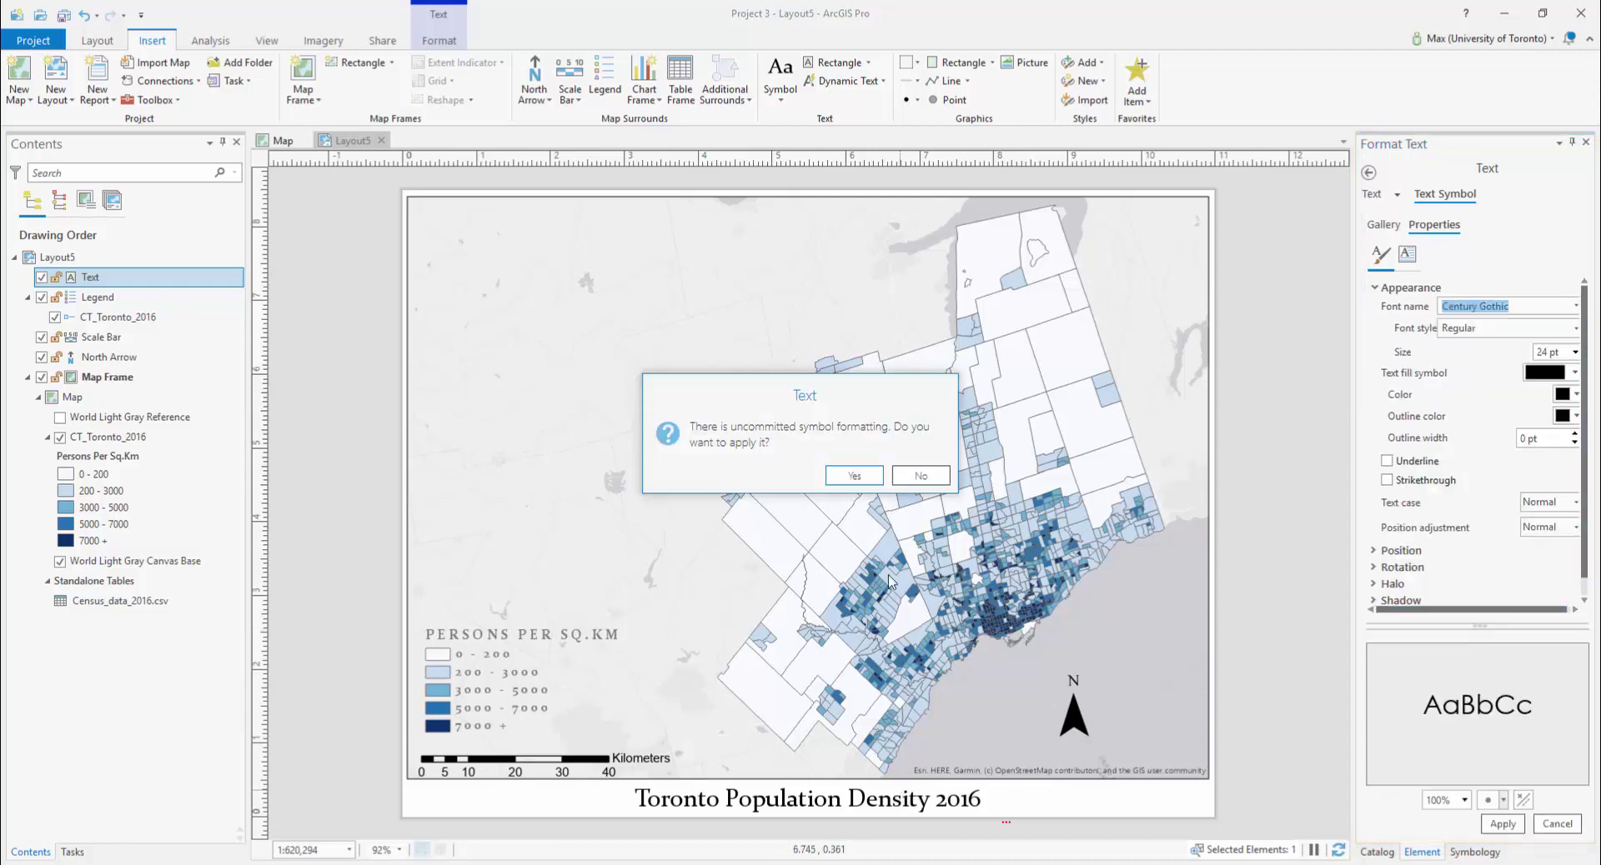
{"action": "left_click", "coordinate": [861, 479]}
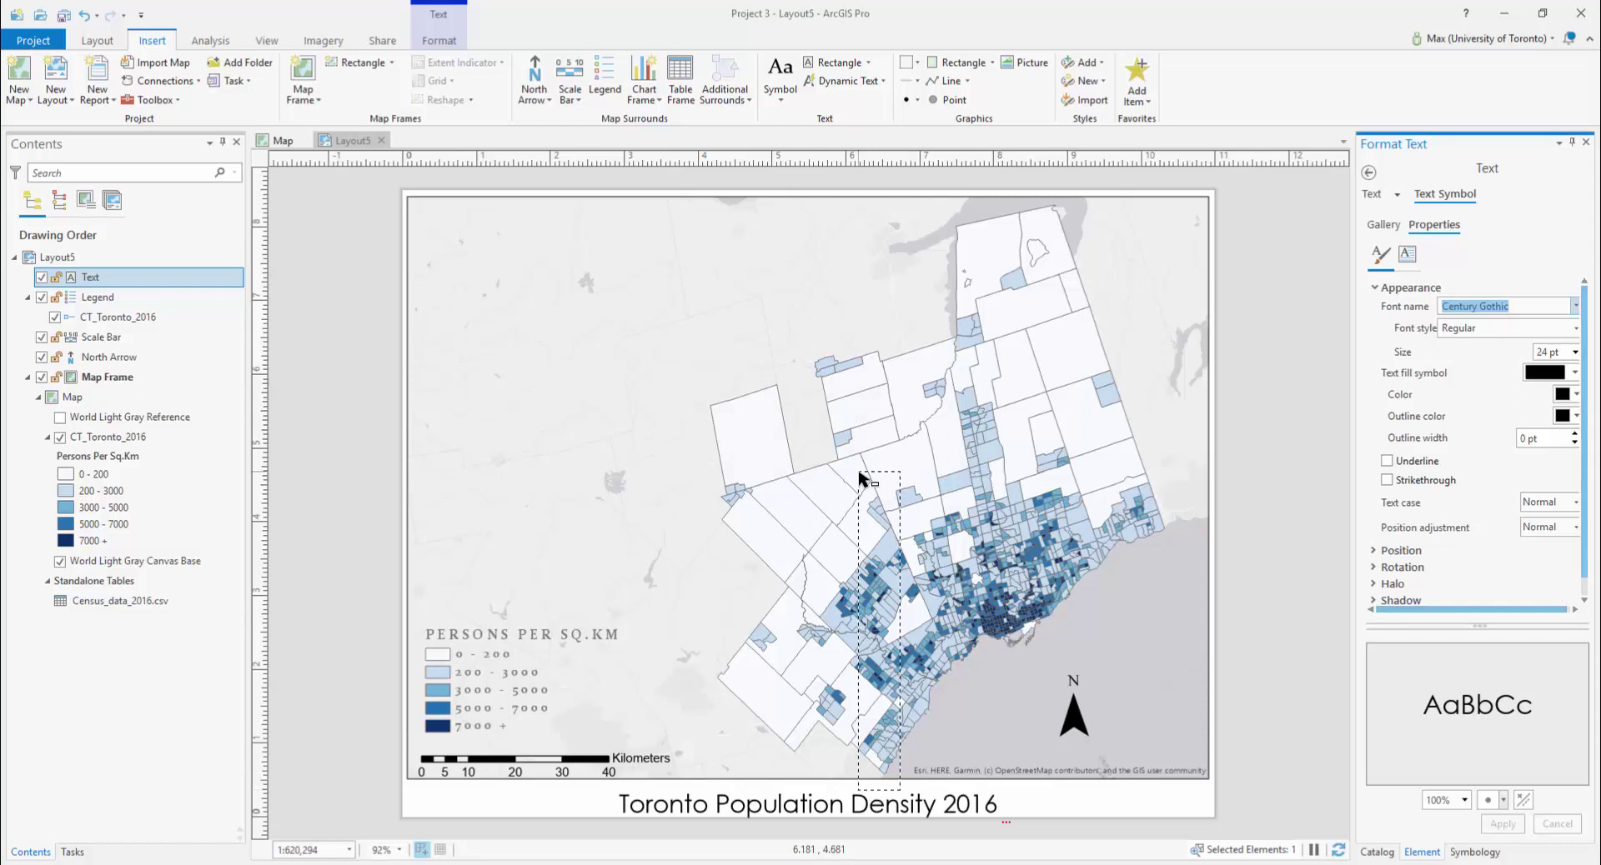
{"action": "left_click", "coordinate": [834, 803]}
{"action": "left_click_drag", "start_coordinate": [834, 803], "coordinate": [834, 793]}
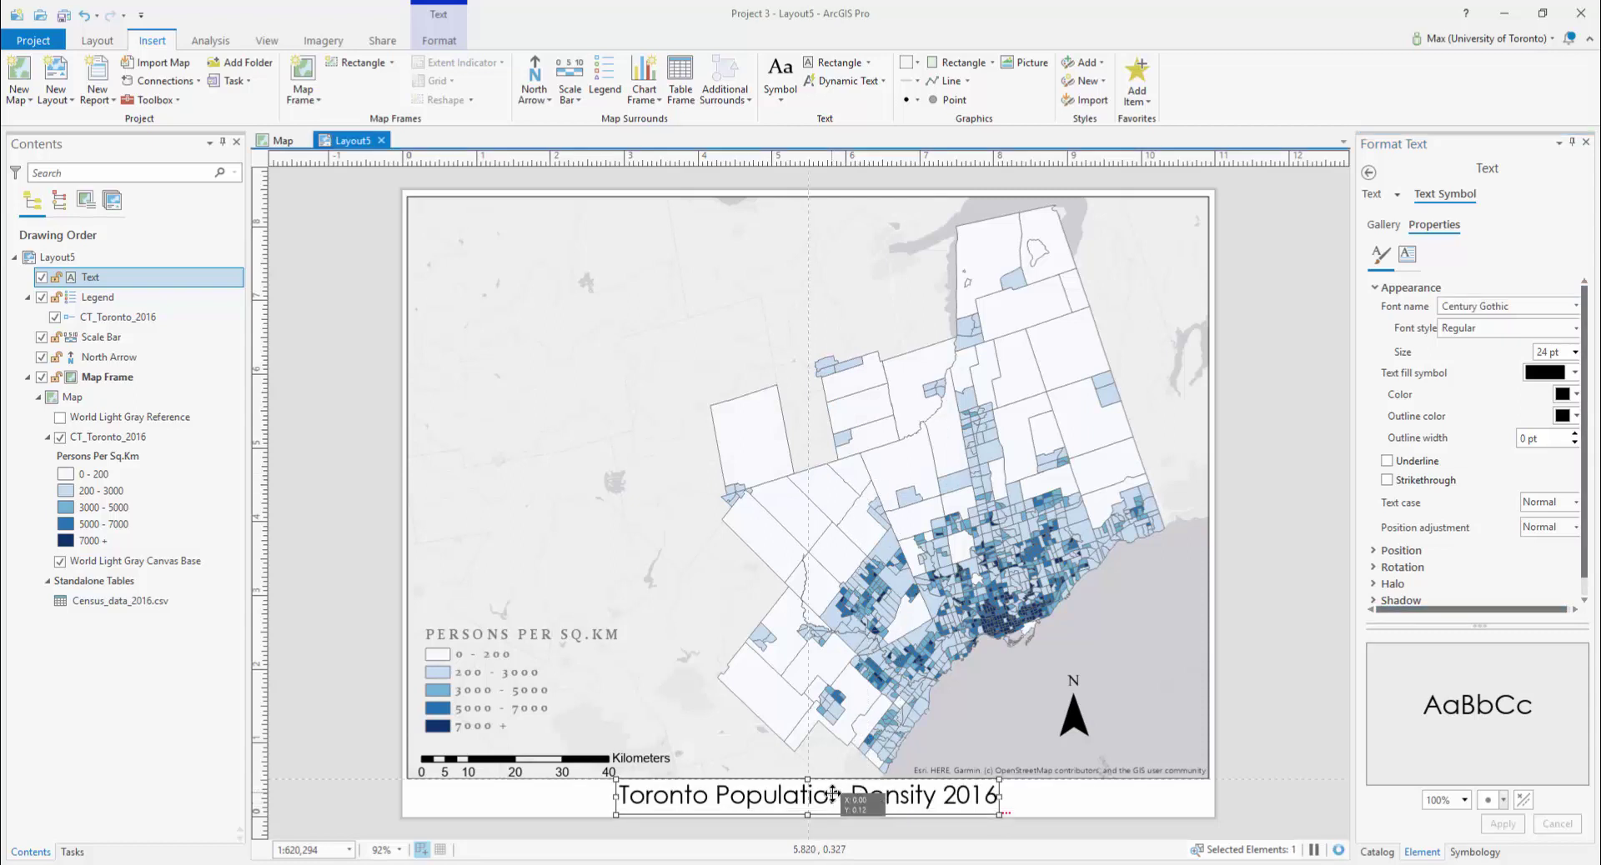
{"action": "left_click", "coordinate": [922, 728]}
{"action": "left_click_drag", "start_coordinate": [458, 428], "coordinate": [686, 479]}
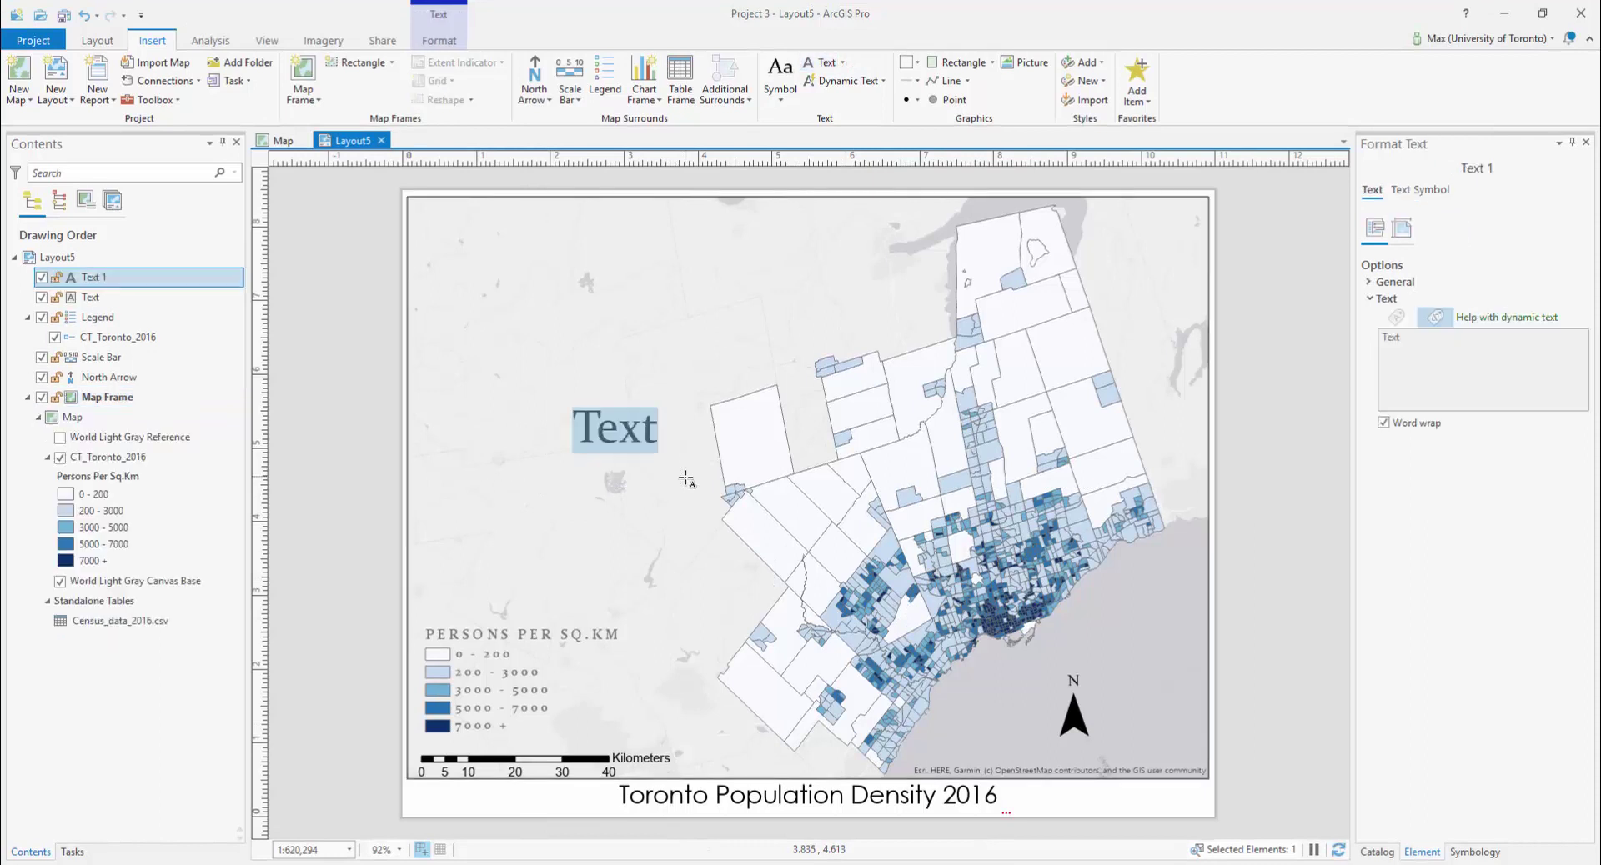
- Type 'Data: Statistic Canada' into the new text box, correcting a typo
{"action": "type", "text": "Datya"}
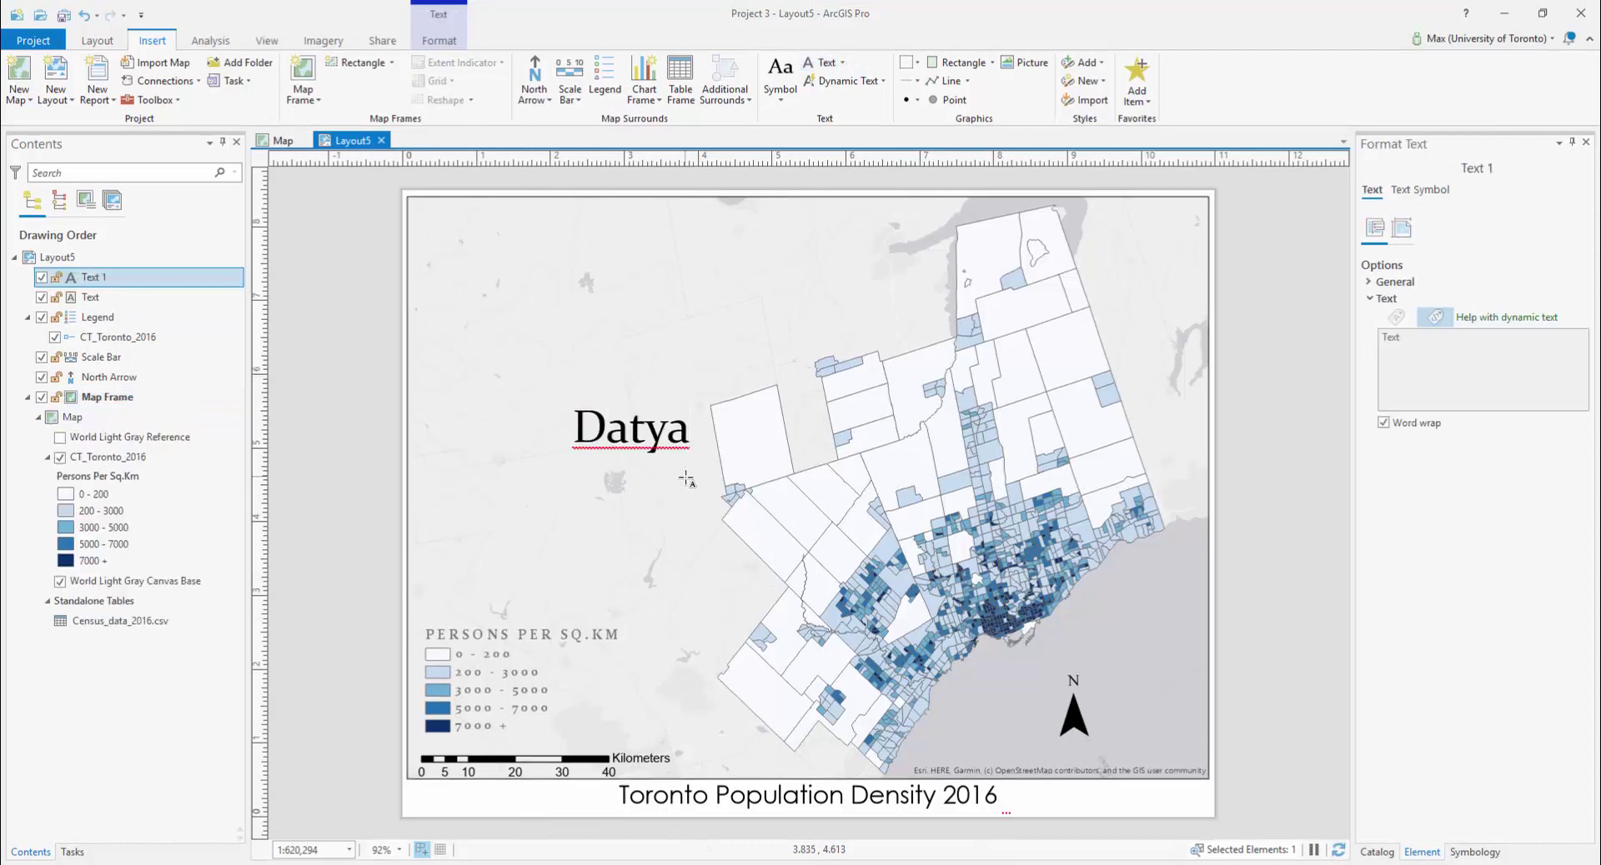
{"action": "key", "text": "Delete"}
{"action": "type", "text": "a"}
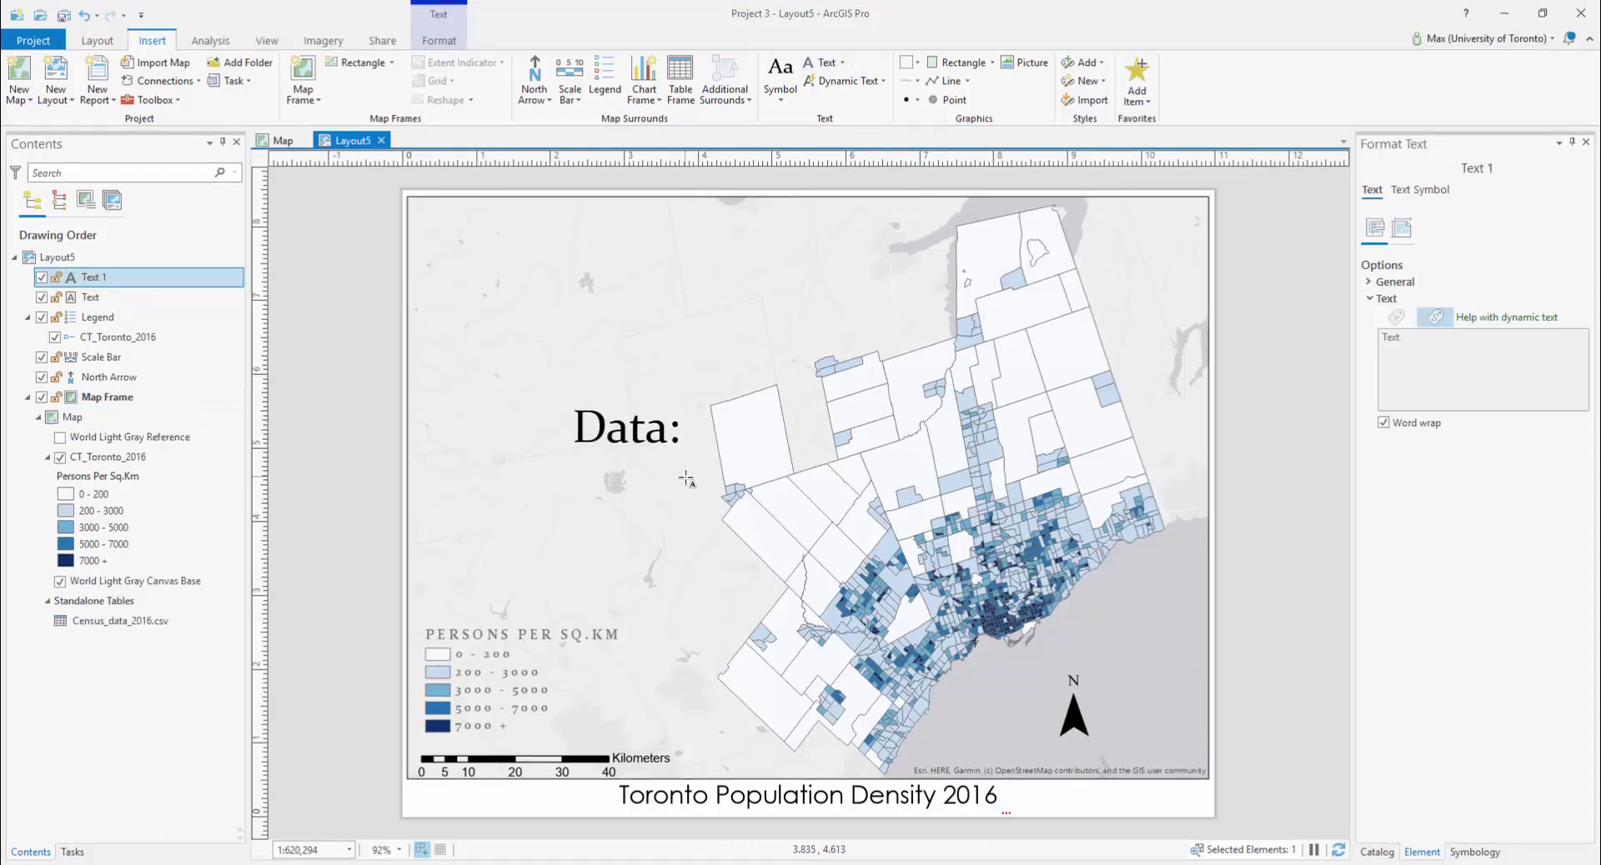
{"action": "type", "text": ": Stat"}
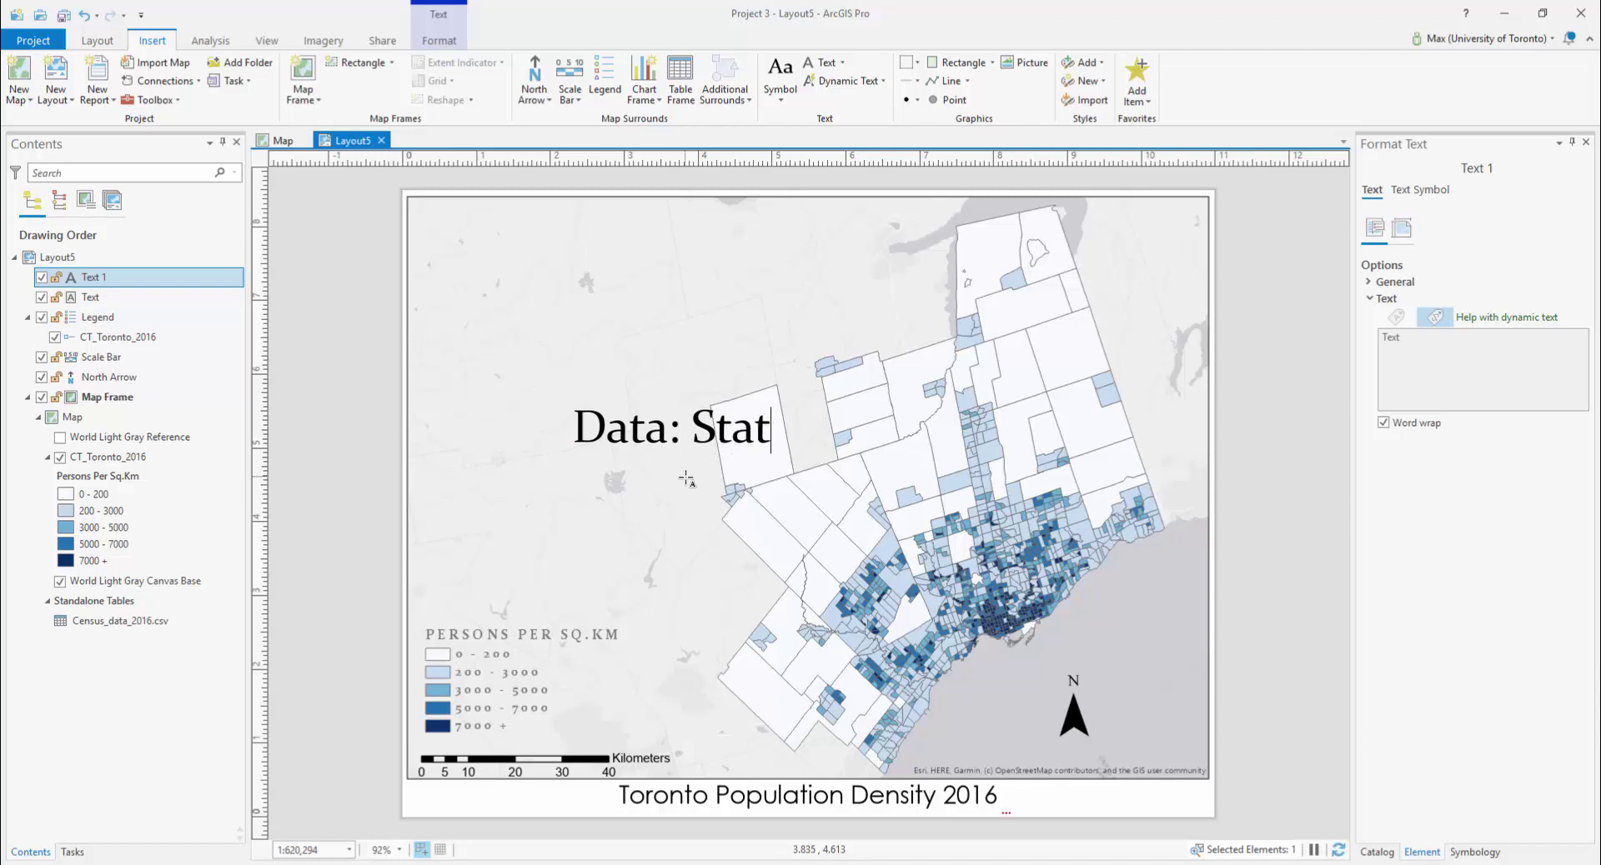
{"action": "type", "text": "istic Canada"}
{"action": "left_click", "coordinate": [1369, 282]}
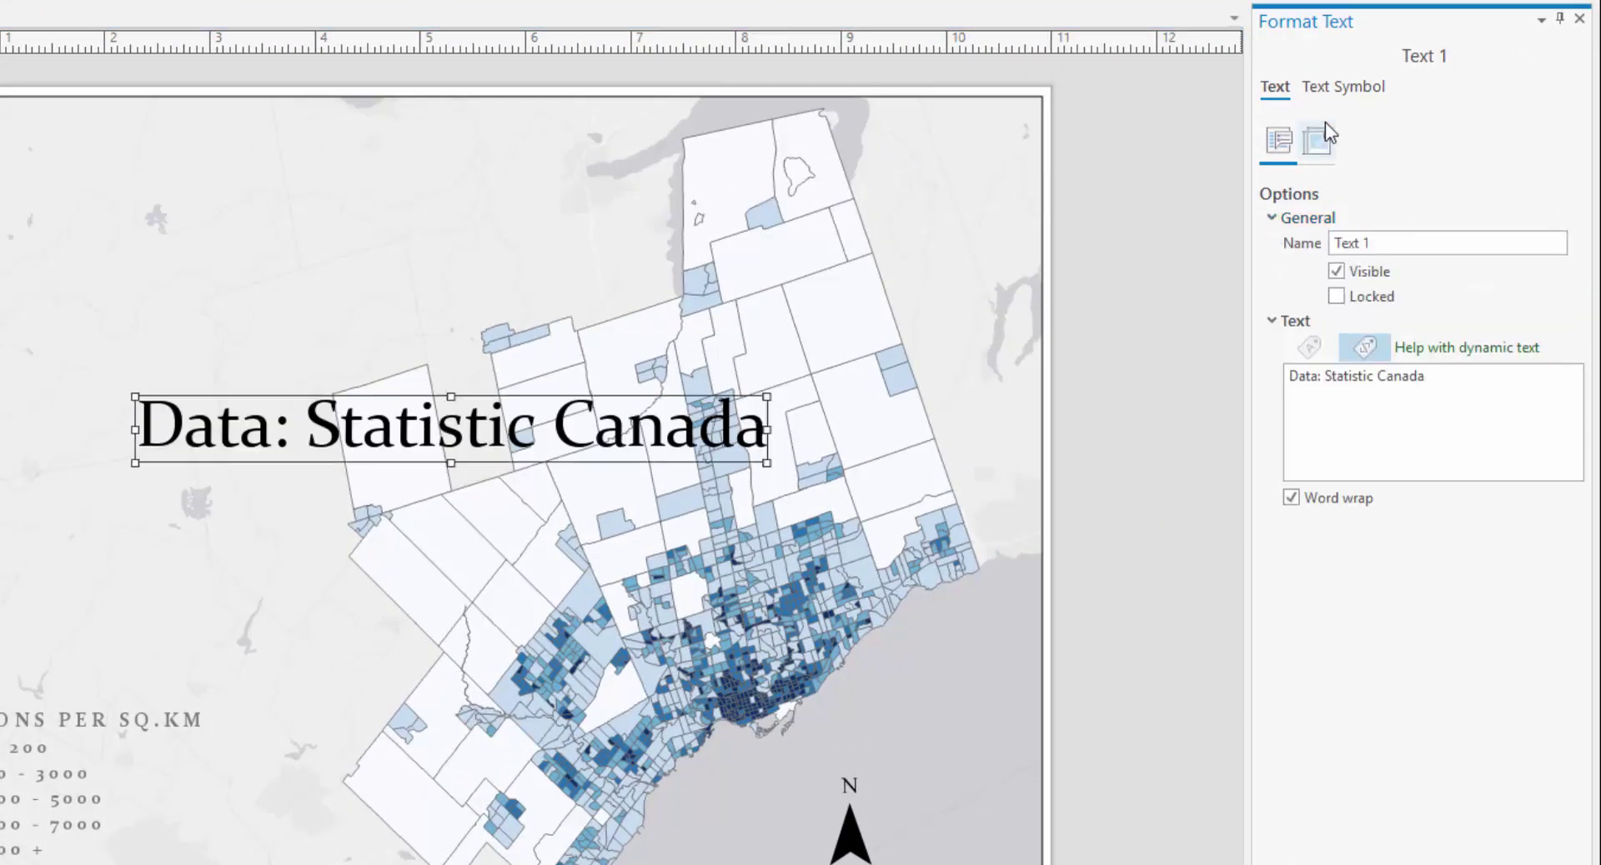
- Set the data source text's font size to 12 pt and apply it
{"action": "left_click", "coordinate": [1343, 87]}
{"action": "left_click", "coordinate": [1276, 234]}
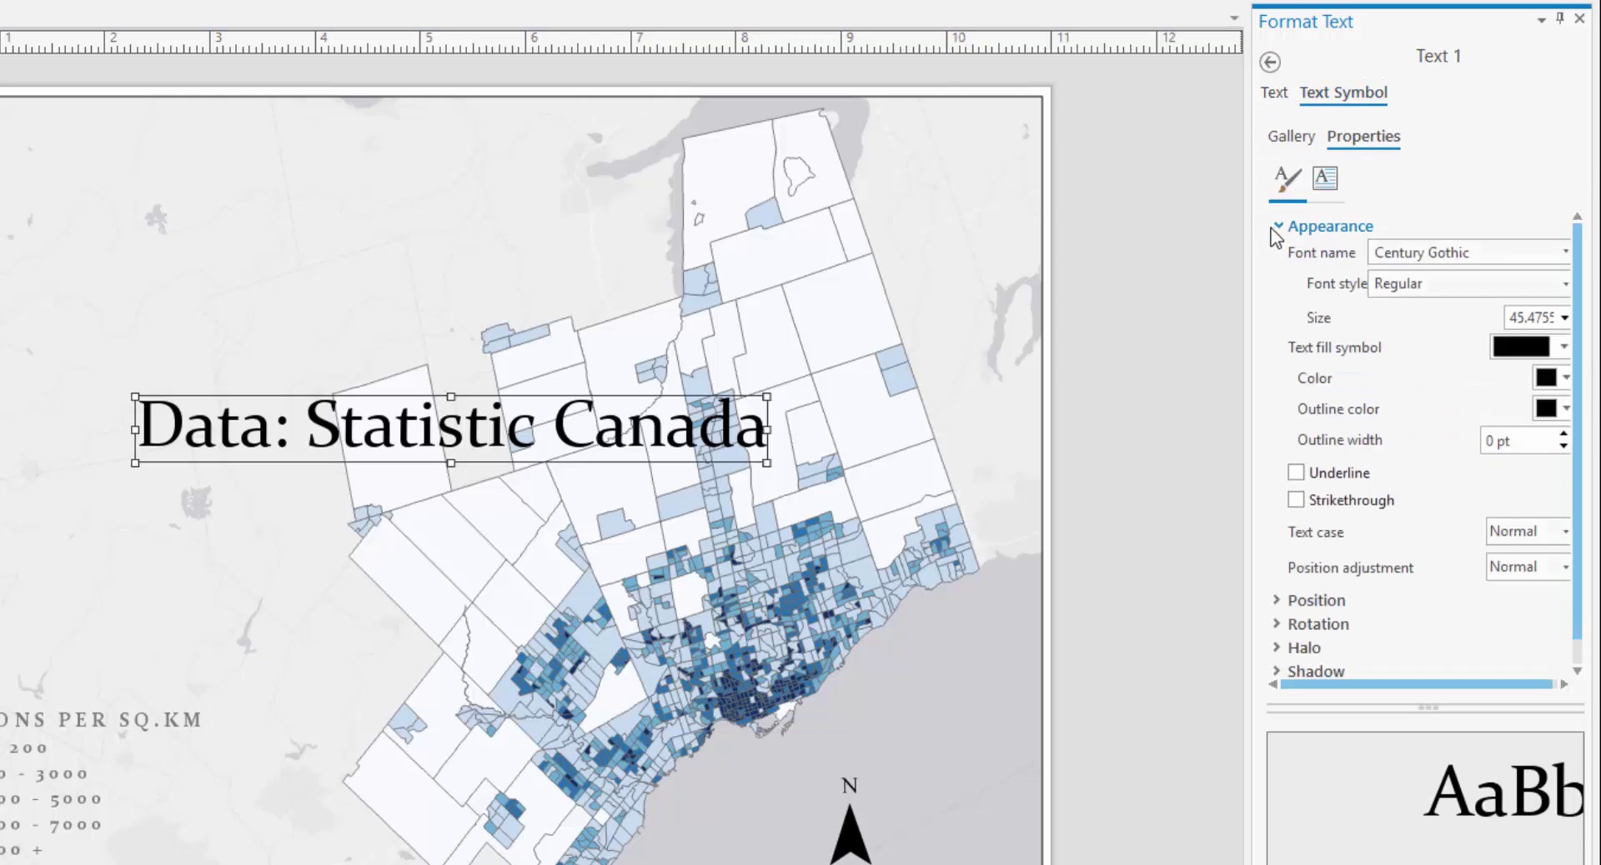
{"action": "double_click", "coordinate": [1539, 318]}
{"action": "type", "text": "12"}
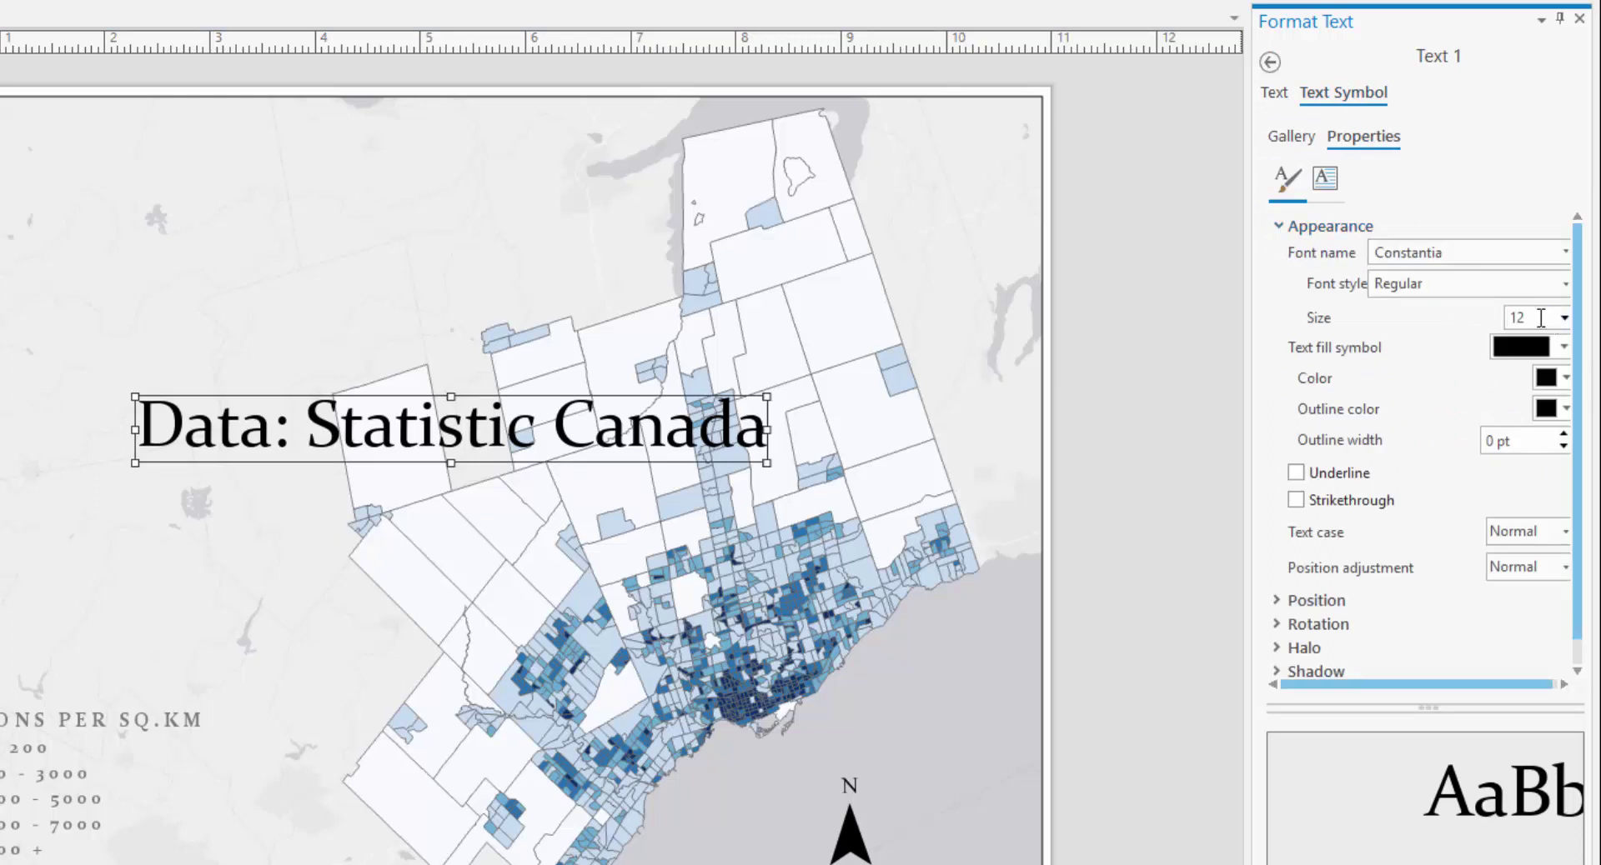
{"action": "key", "text": "Return"}
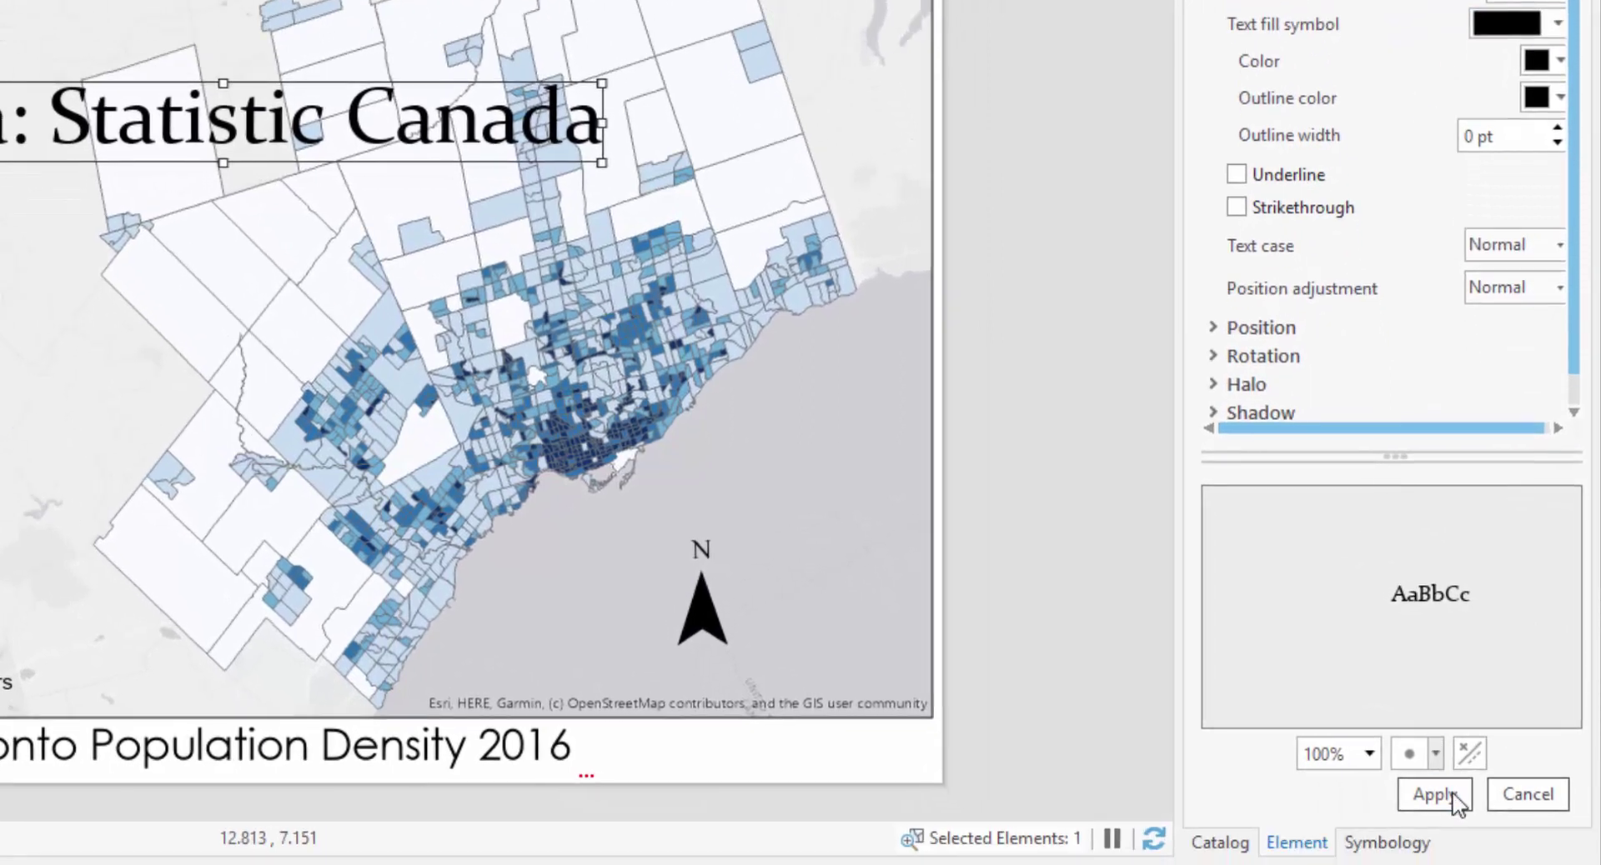
{"action": "left_click", "coordinate": [1434, 795]}
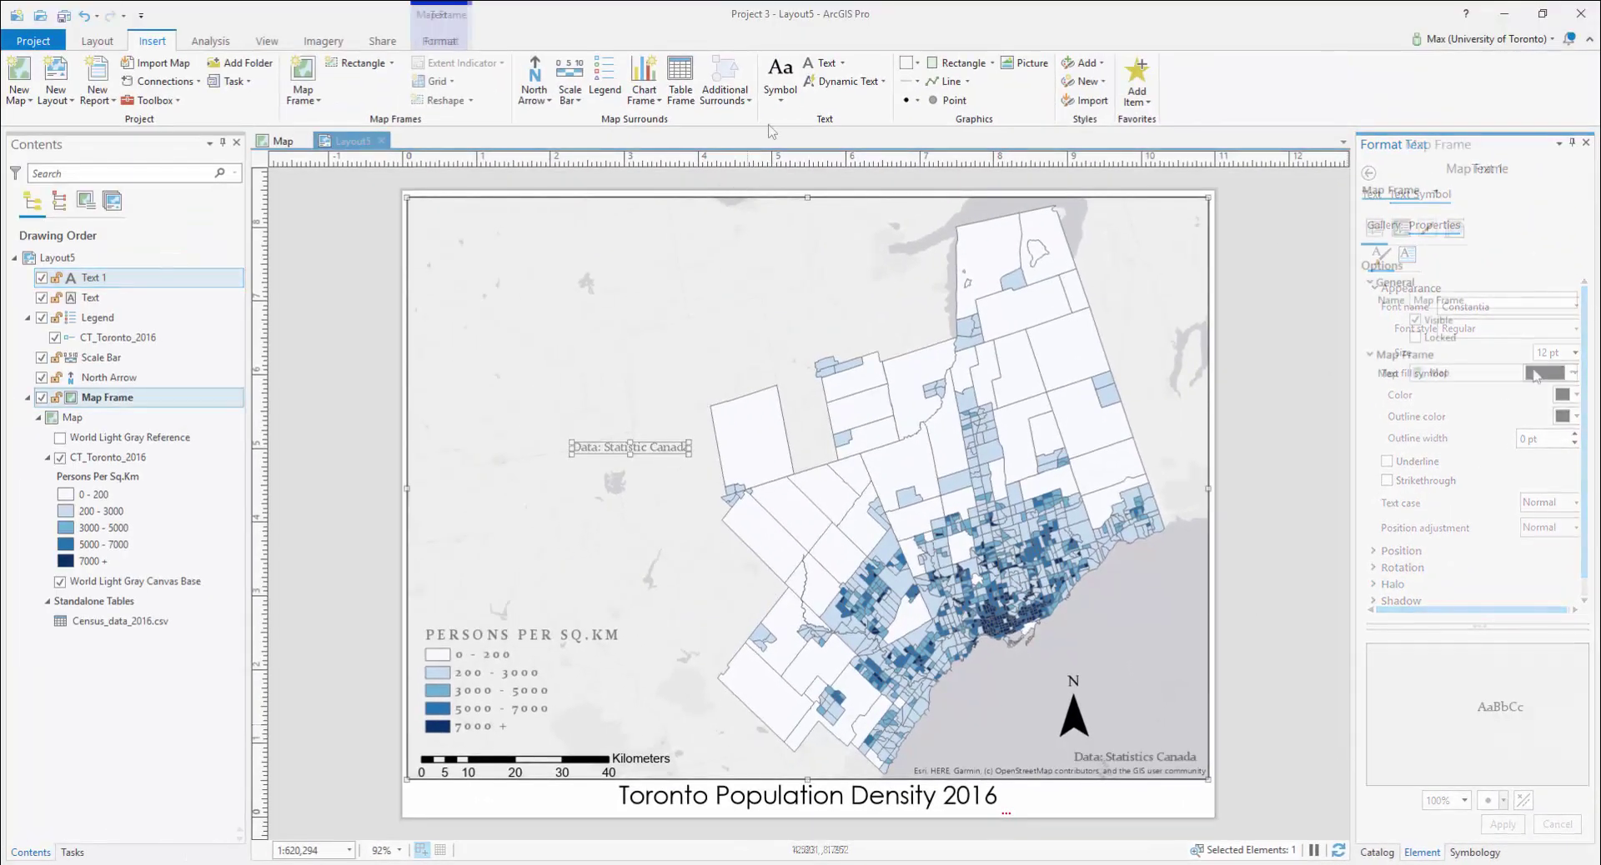
- Draw a Spatial Reference dynamic text box on the map
{"action": "left_click", "coordinate": [881, 81]}
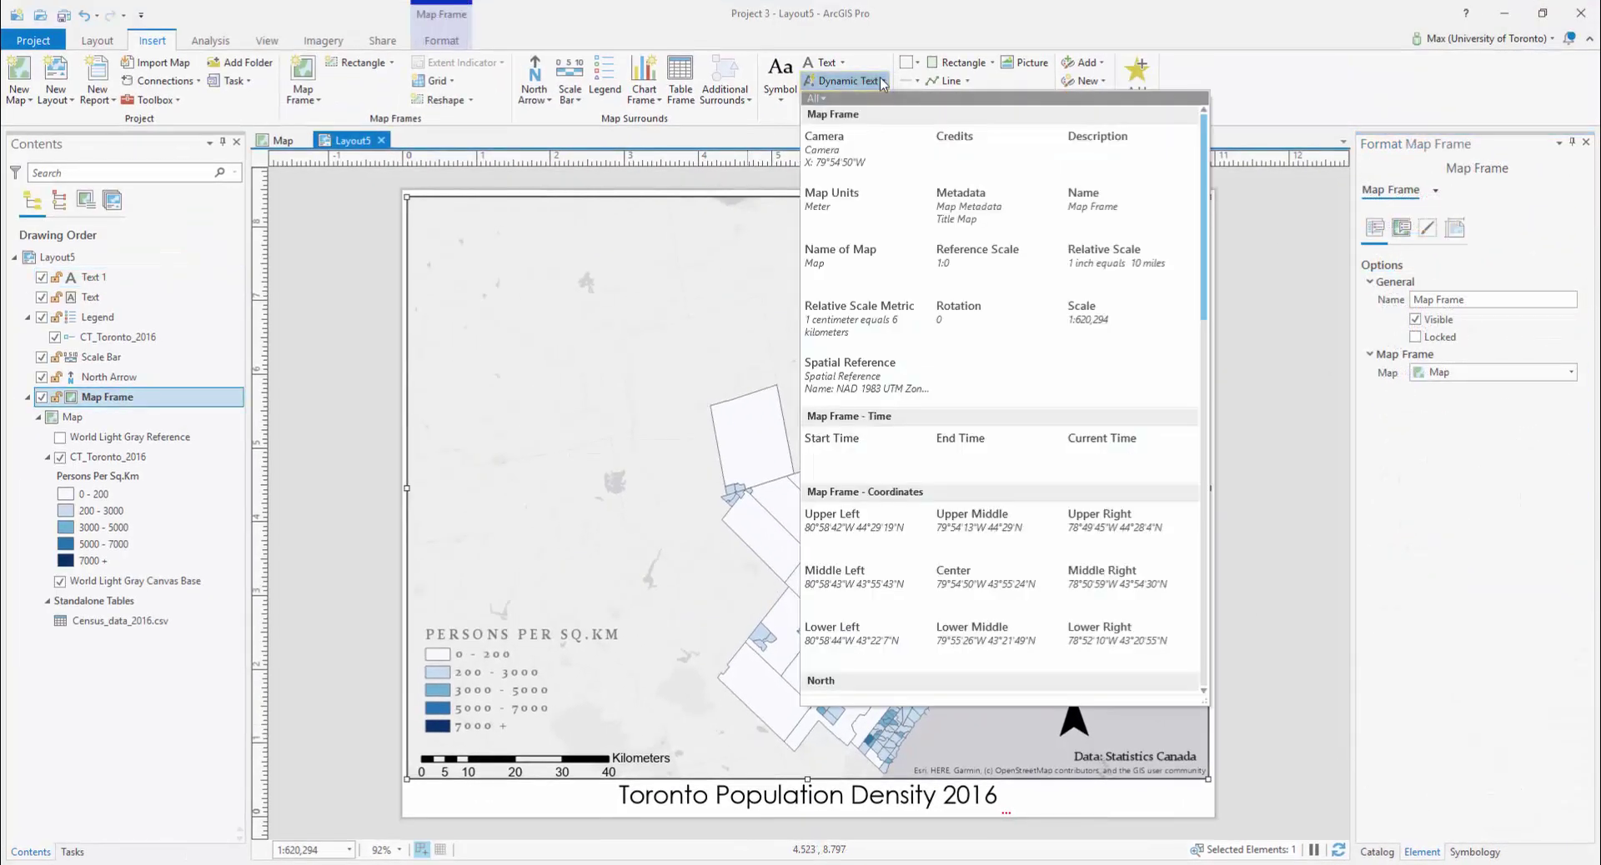
{"action": "left_click", "coordinate": [704, 381]}
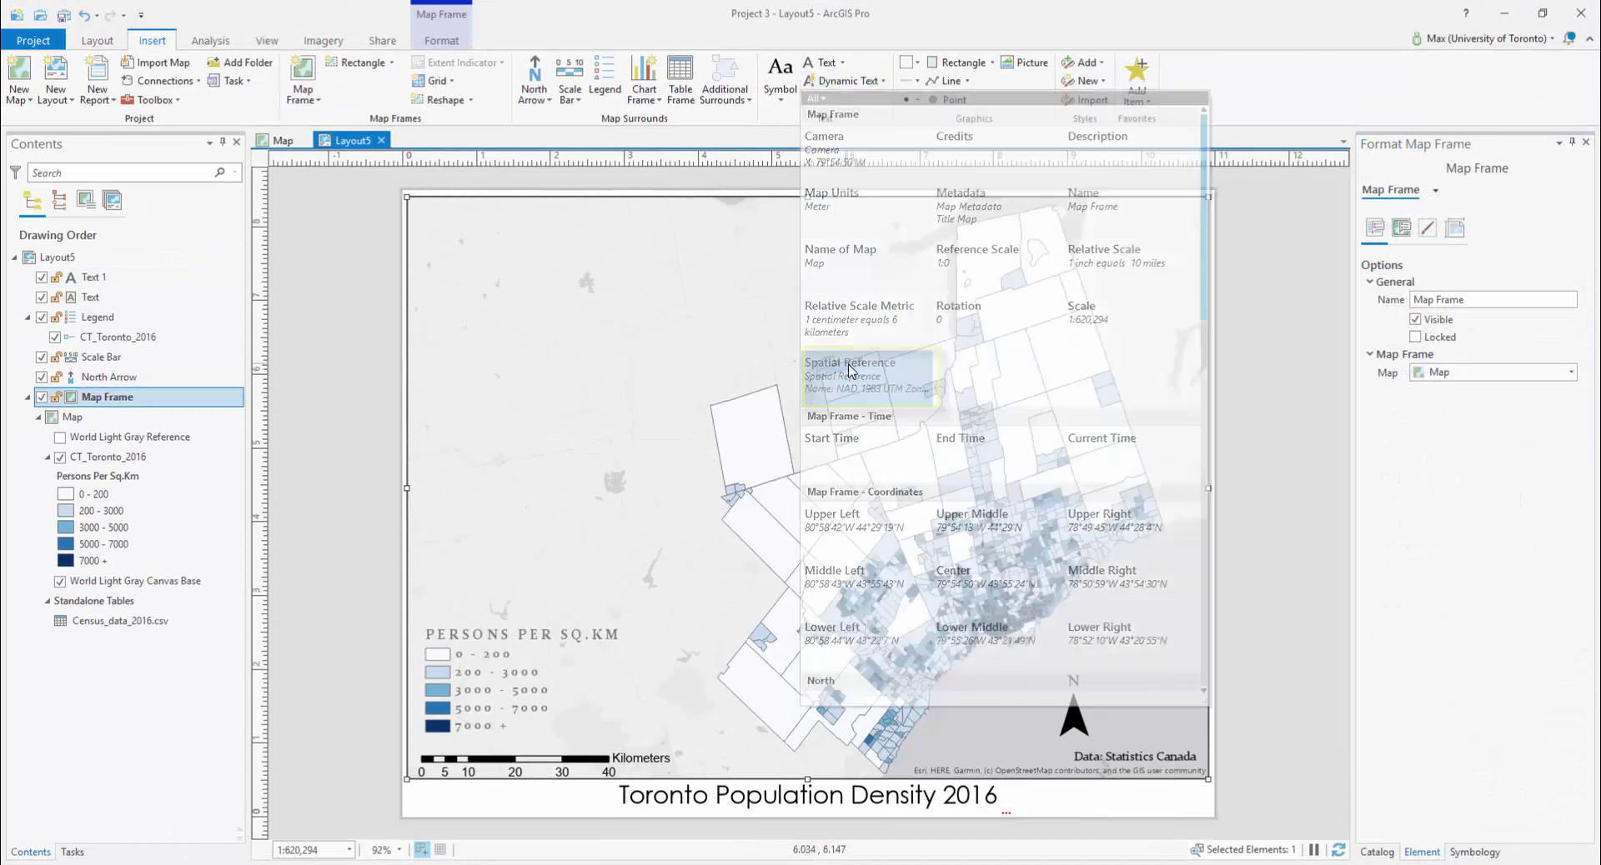
{"action": "left_click_drag", "start_coordinate": [540, 395], "coordinate": [697, 532]}
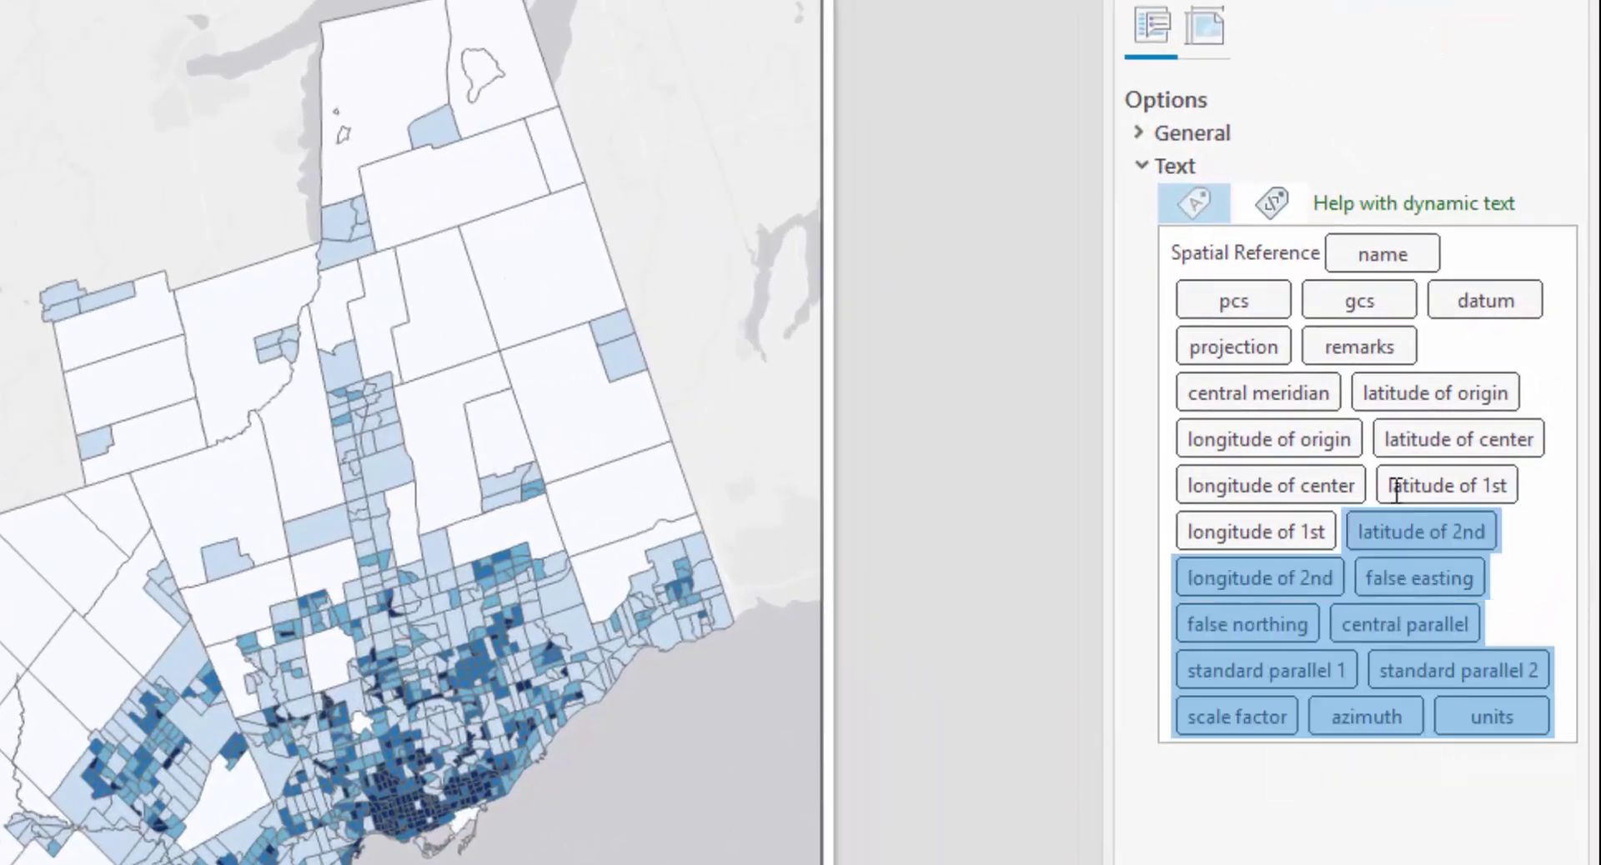
- Strip the projection parameter, PCS and GCS tags; resize and place the 'By: Your name here' credit beside the title
{"action": "left_click_drag", "start_coordinate": [1396, 488], "coordinate": [1308, 352]}
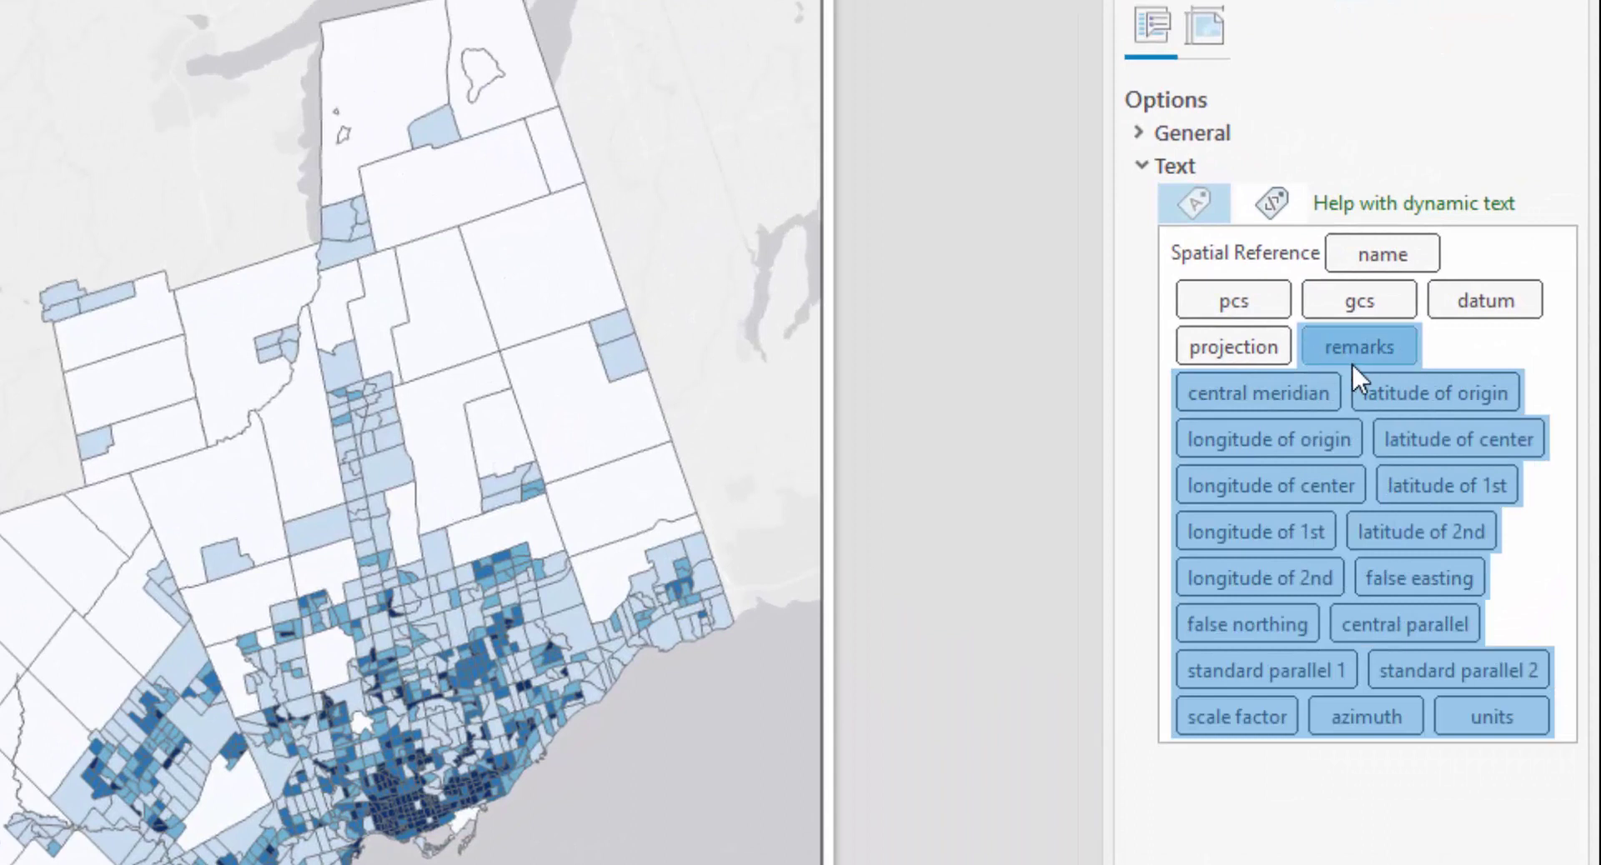
{"action": "key", "text": "Delete"}
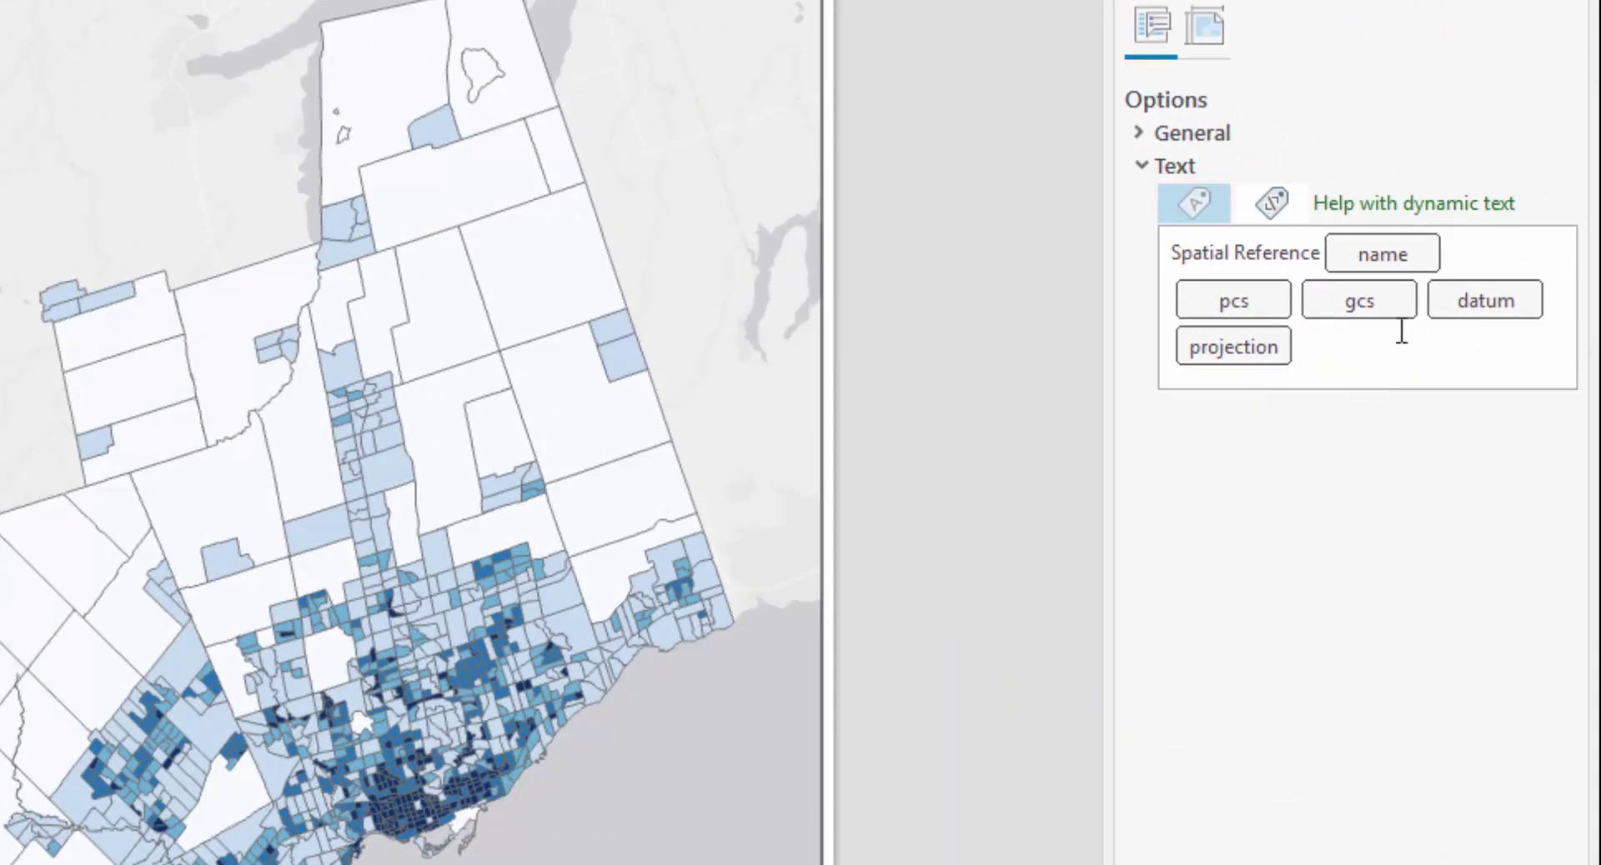
{"action": "left_click_drag", "start_coordinate": [1422, 305], "coordinate": [1224, 328]}
{"action": "key", "text": "Delete"}
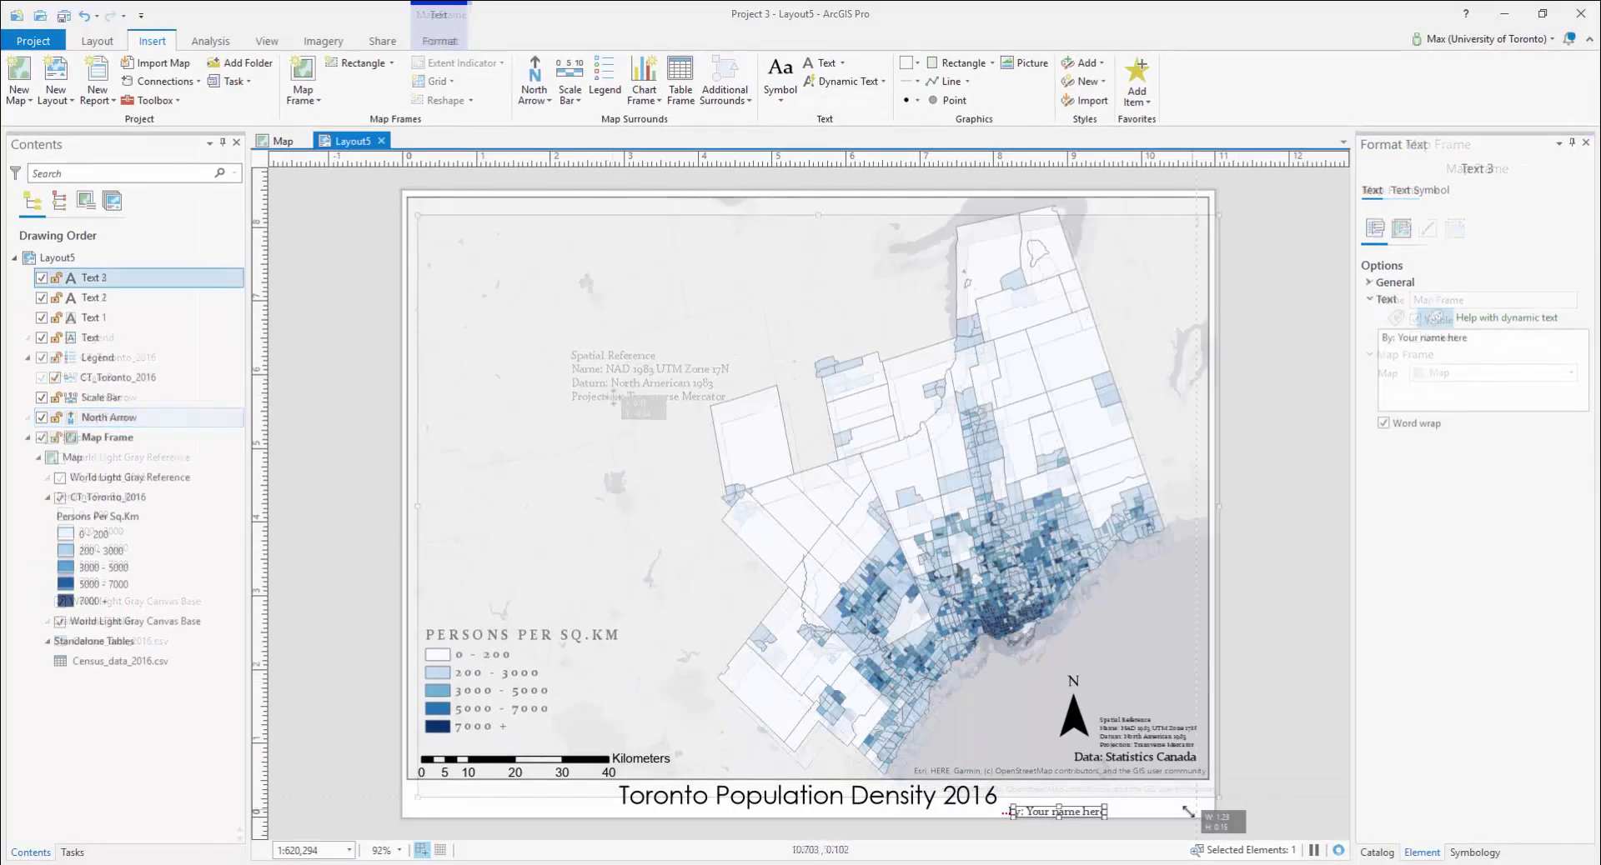
{"action": "left_click_drag", "start_coordinate": [1159, 813], "coordinate": [1045, 811]}
{"action": "left_click", "coordinate": [1109, 807]}
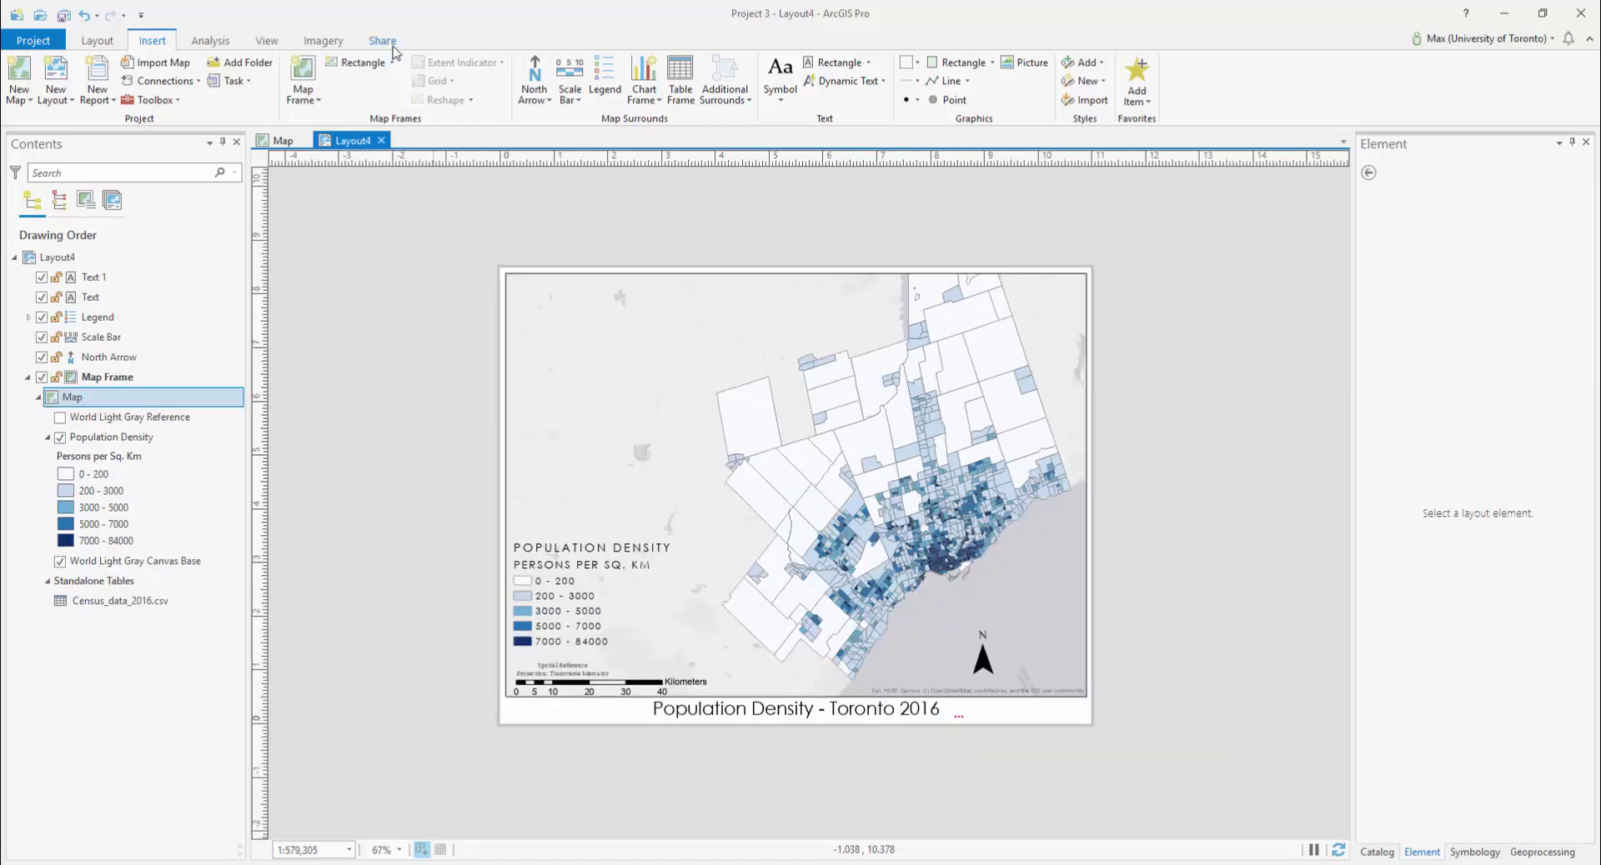
- Export the layout as a TIFF image with the file name MAP
{"action": "left_click", "coordinate": [392, 47]}
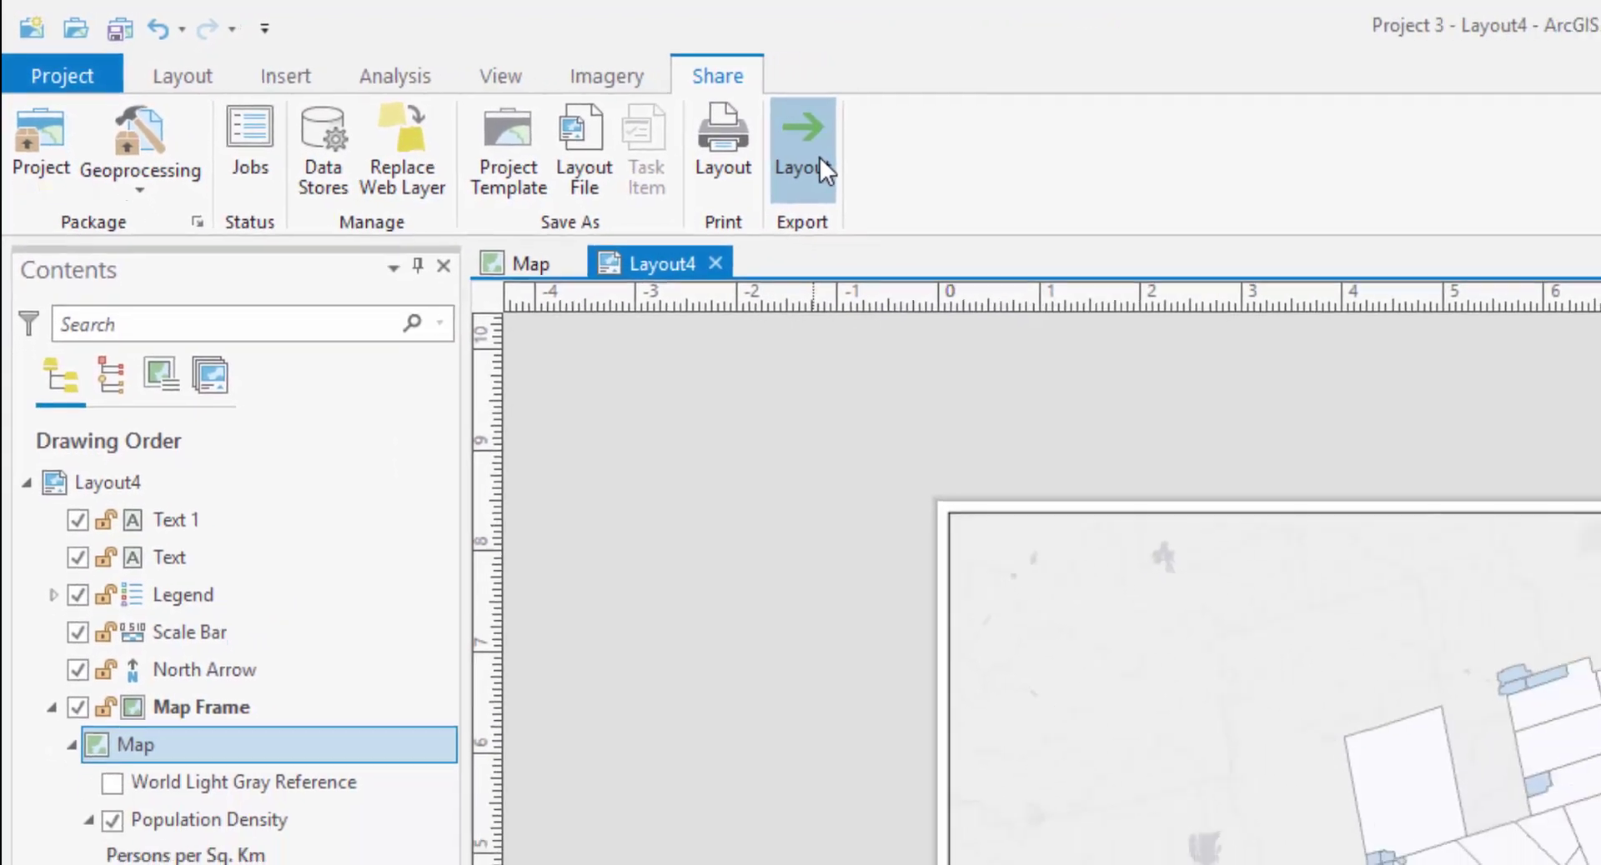
{"action": "left_click", "coordinate": [813, 159]}
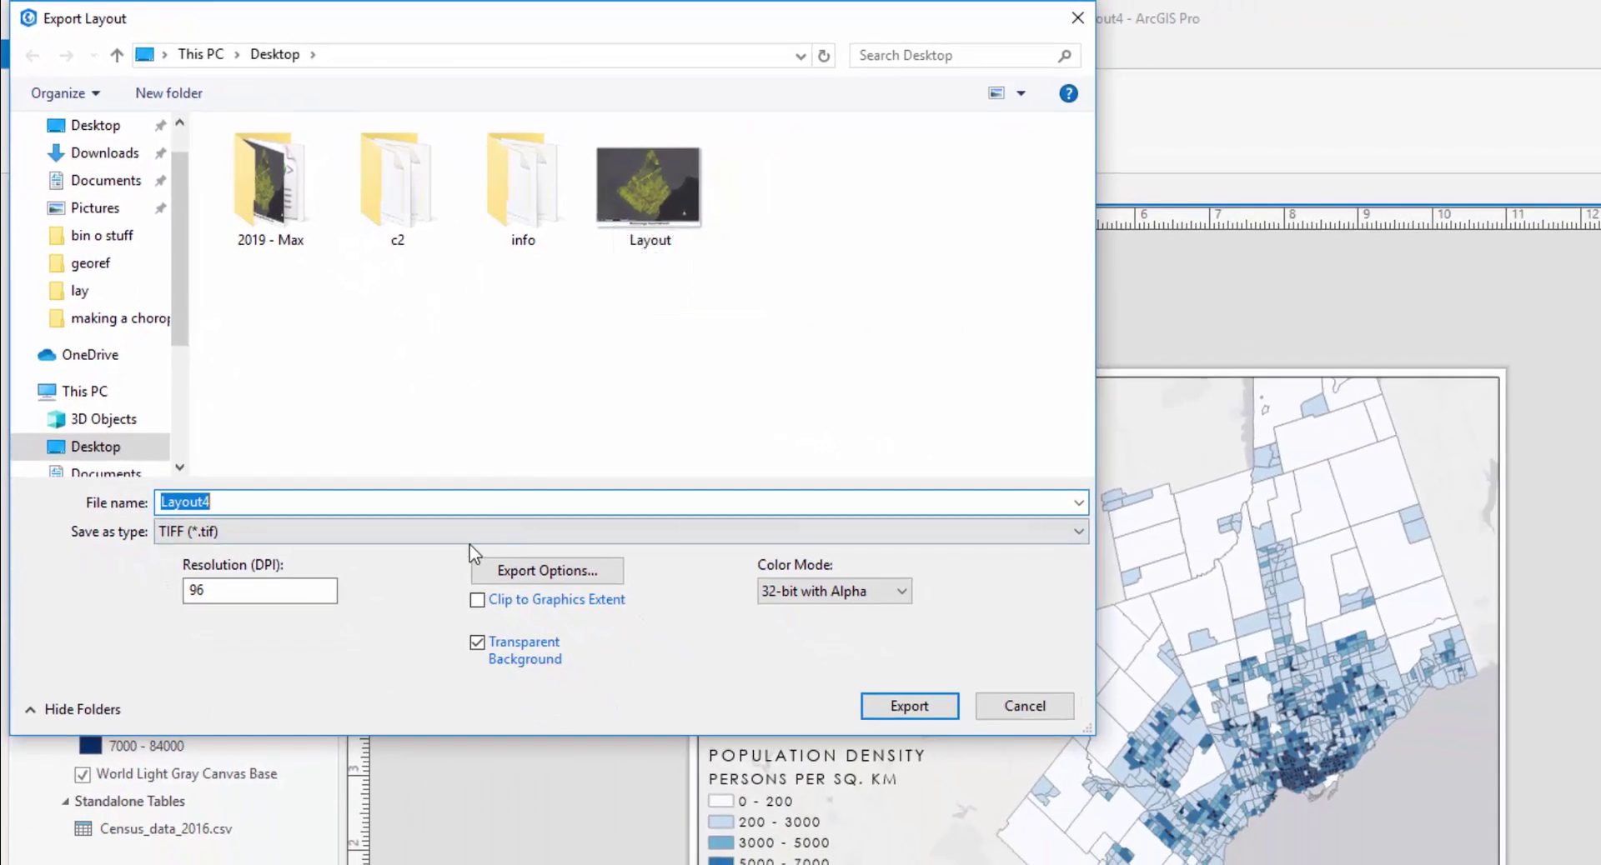
{"action": "left_click", "coordinate": [464, 538]}
{"action": "left_click", "coordinate": [464, 538]}
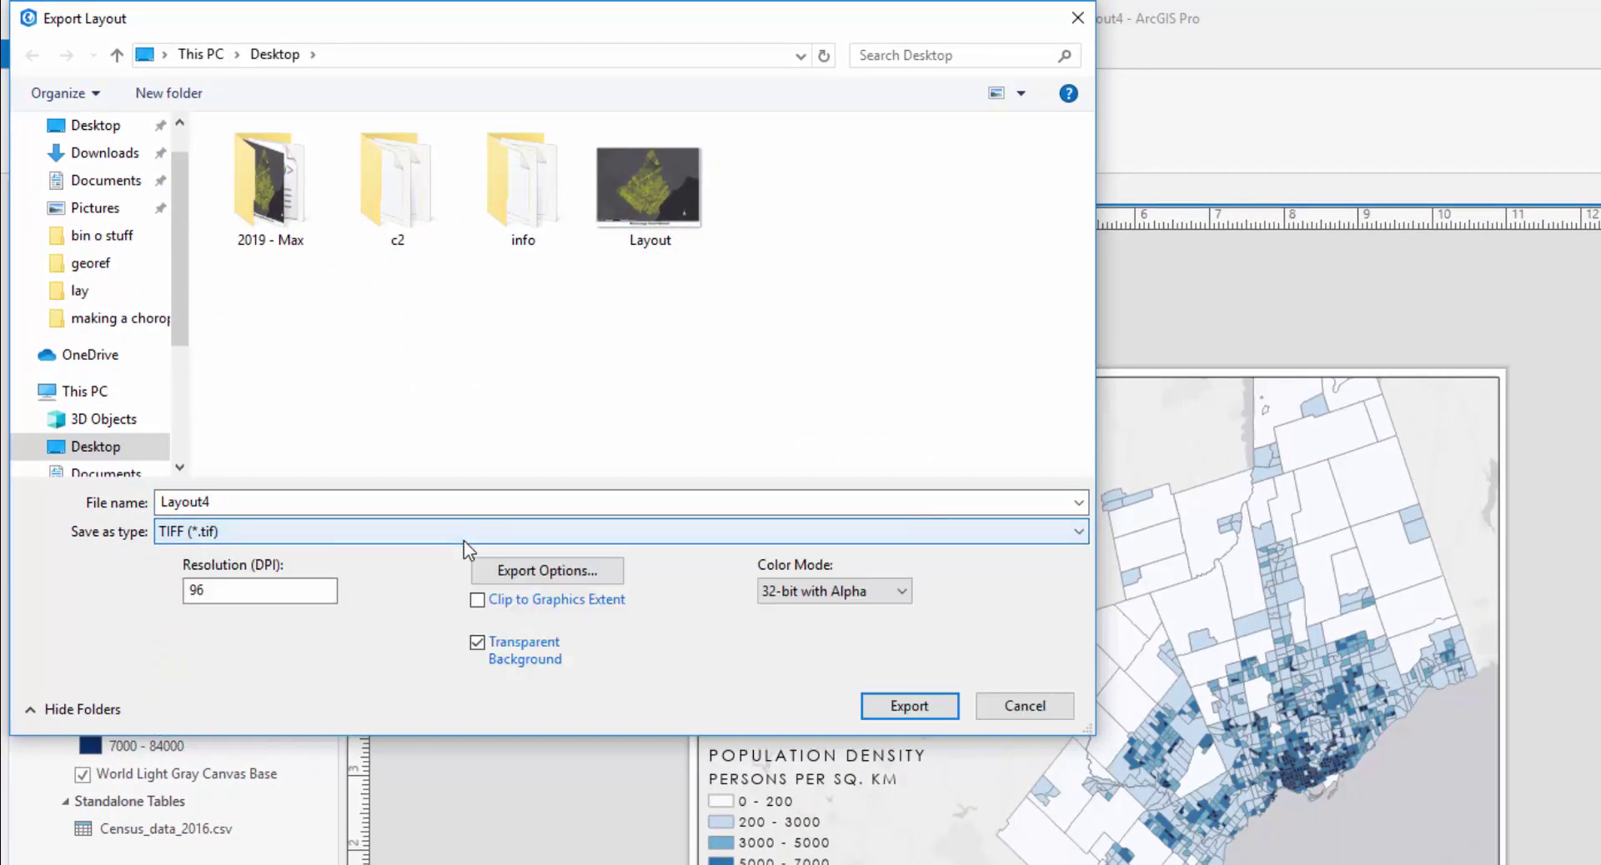
{"action": "left_click", "coordinate": [396, 501]}
{"action": "type", "text": "MAP"}
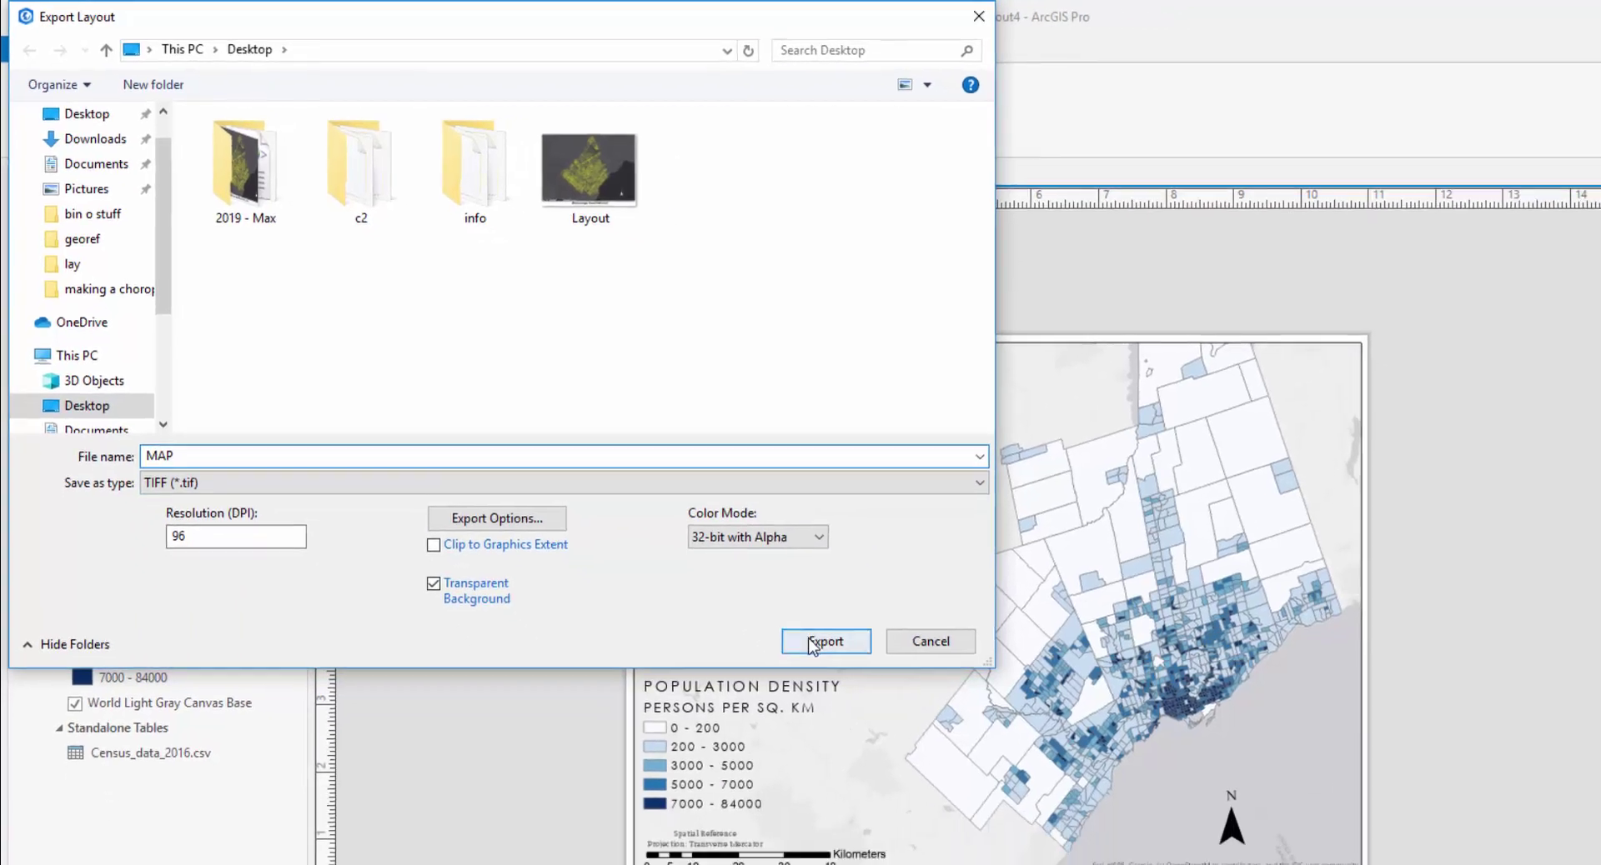
{"action": "key", "text": "Return"}
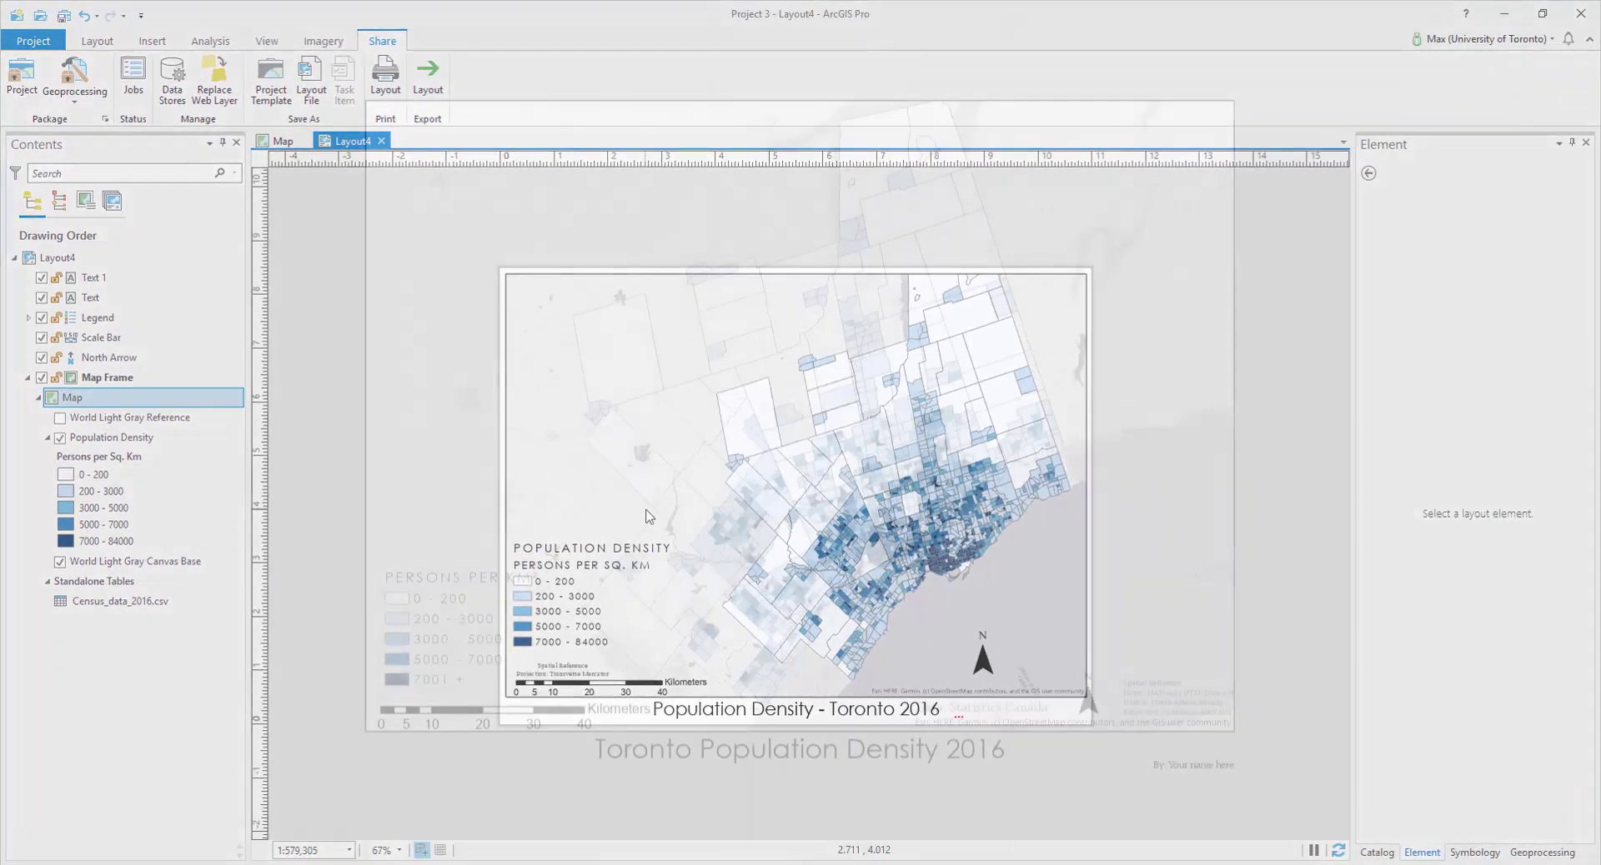